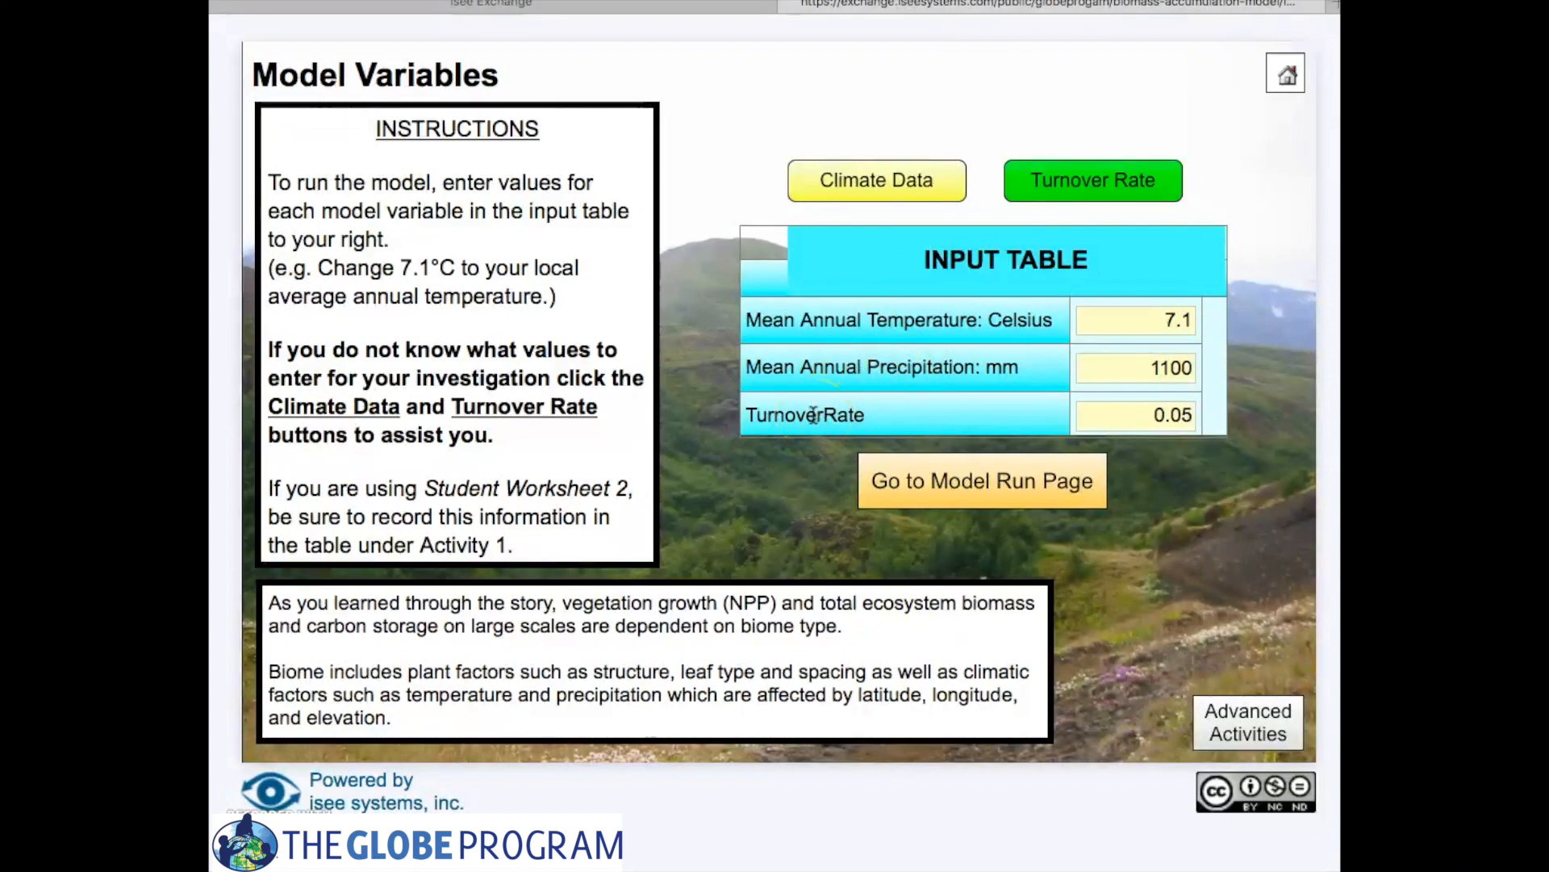
Step: Open the model's climate data resources and follow the link to the climate and biome lookup site
click(1147, 321)
click(1139, 369)
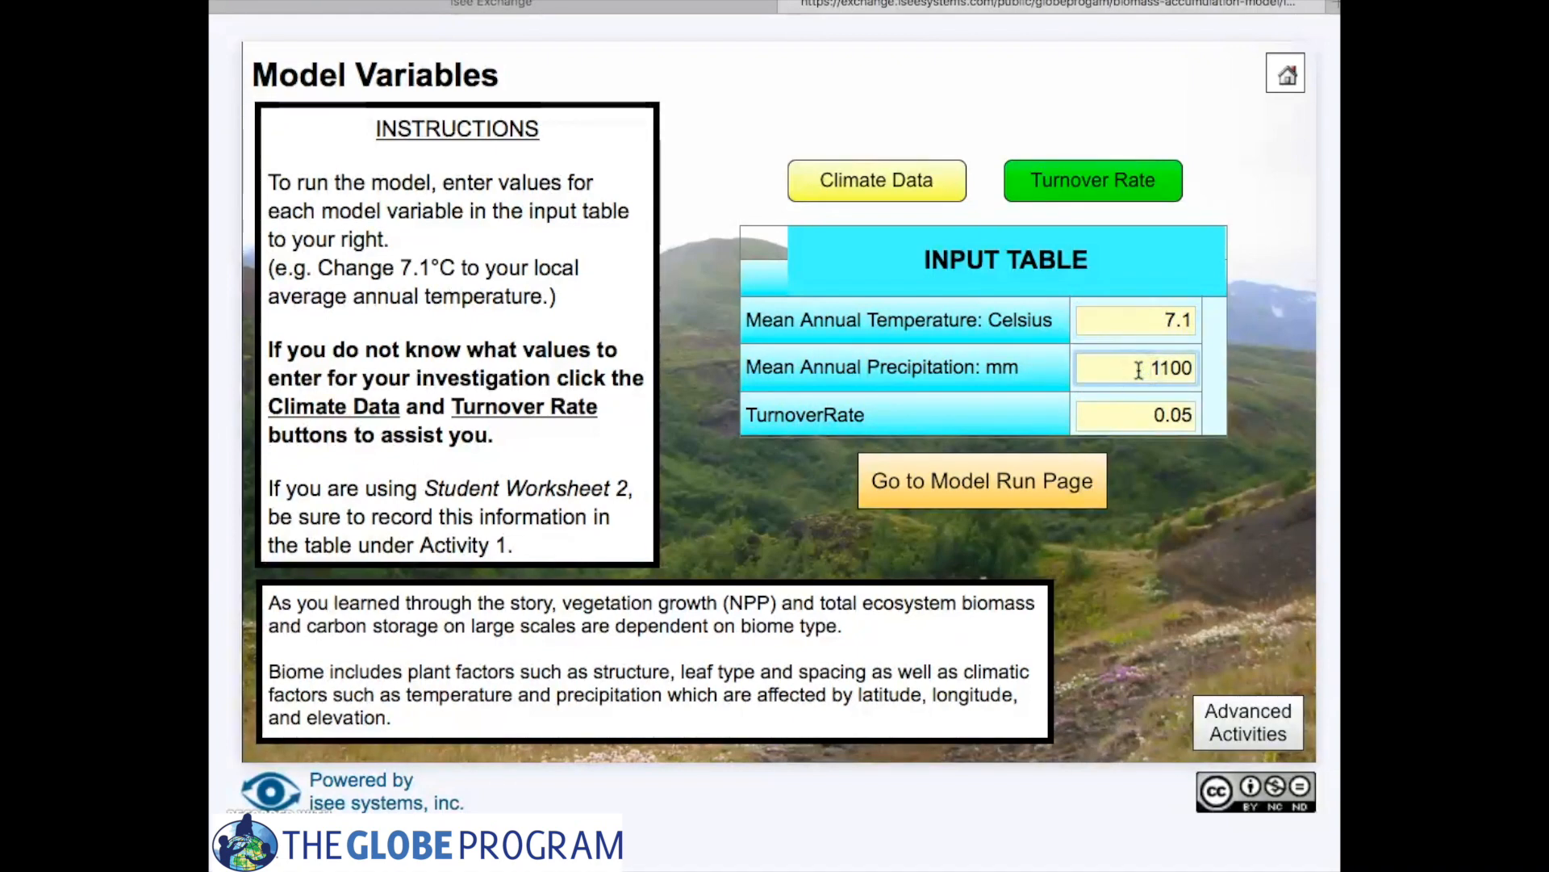
click(894, 184)
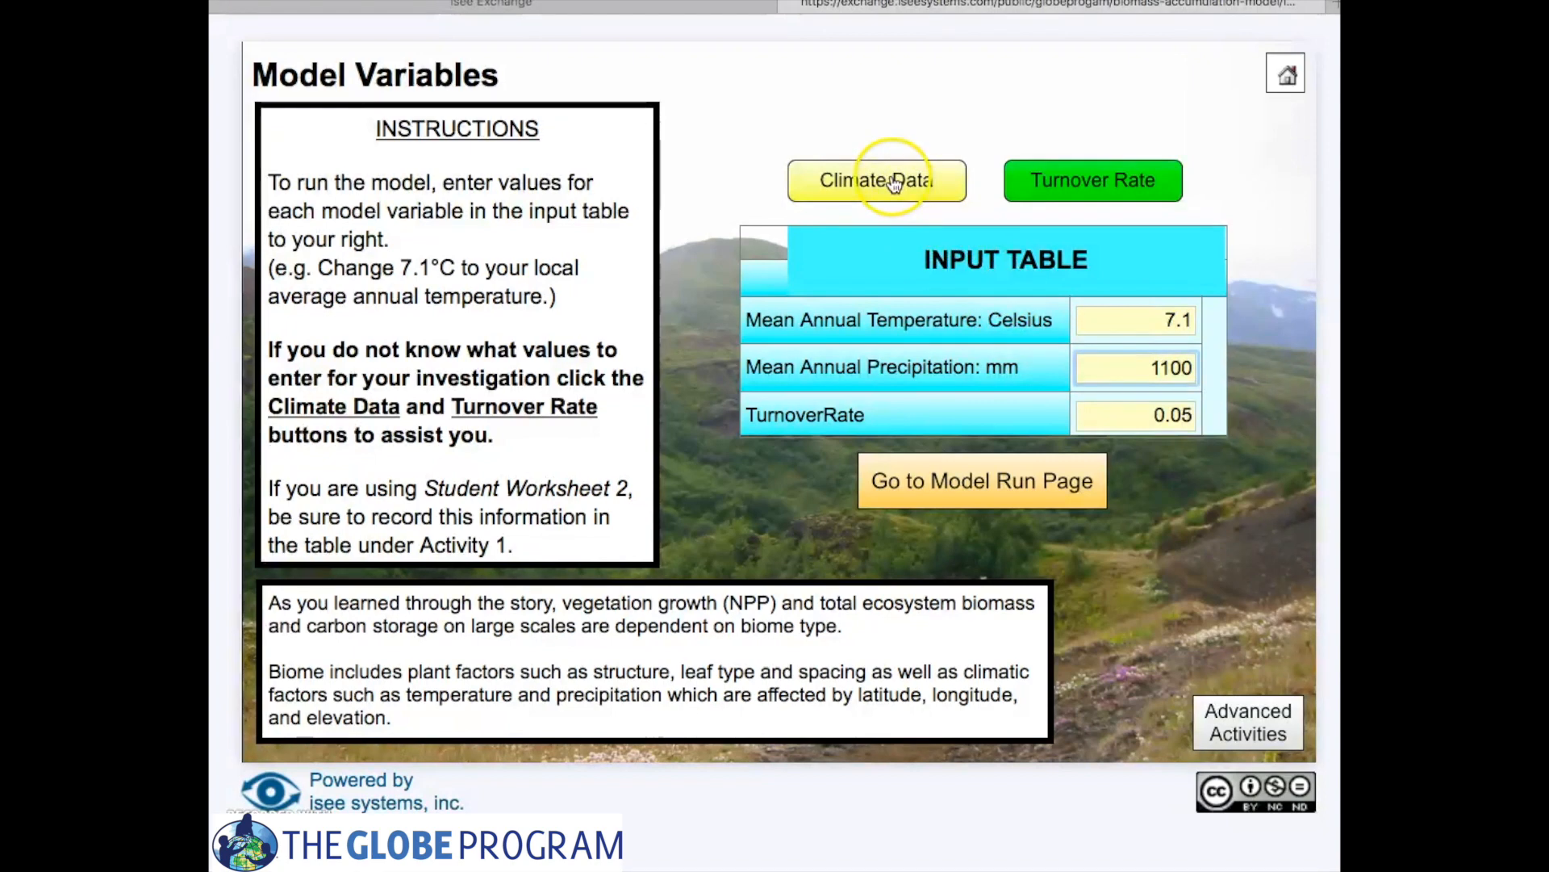
click(894, 184)
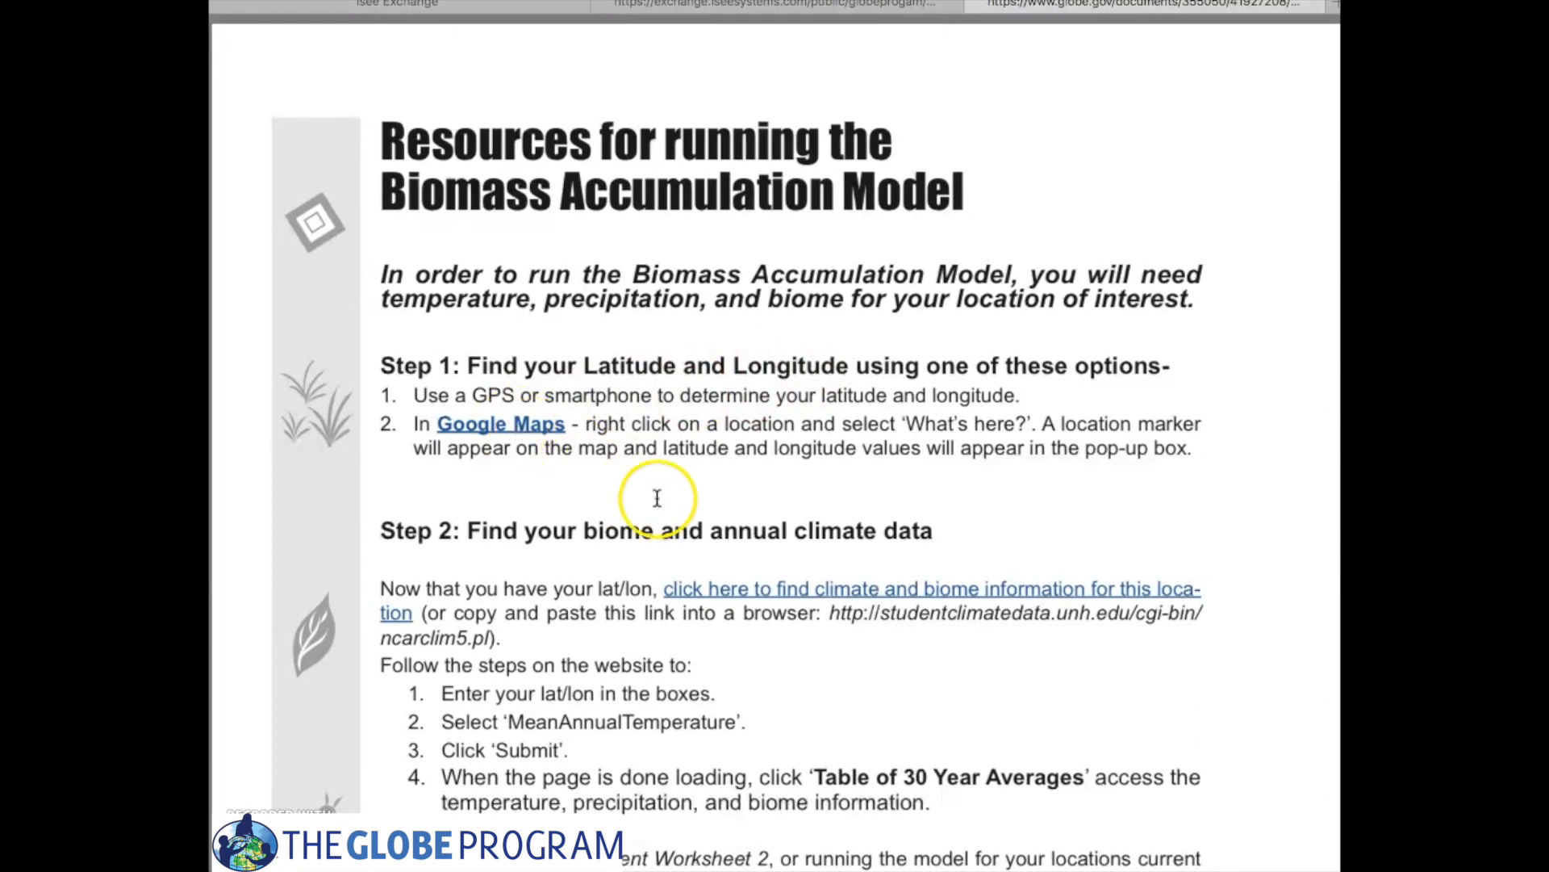
click(749, 596)
Step: Submit a climate data query for latitude 43 and longitude -71 with the MeanAnnualTemperature data product
click(398, 242)
text(43)
click(399, 273)
text(-71)
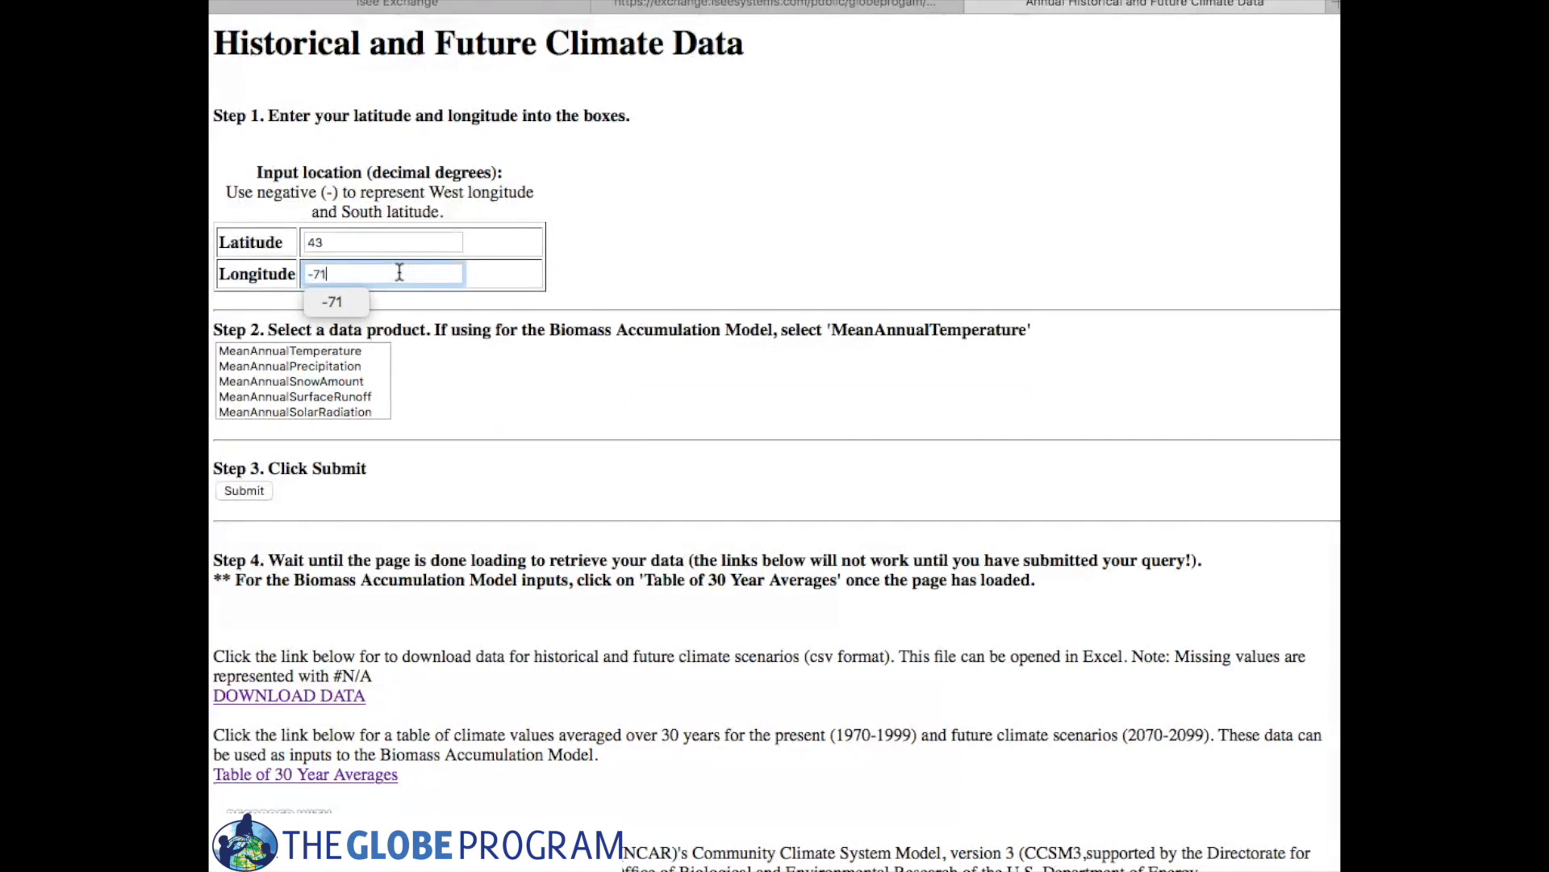
click(344, 352)
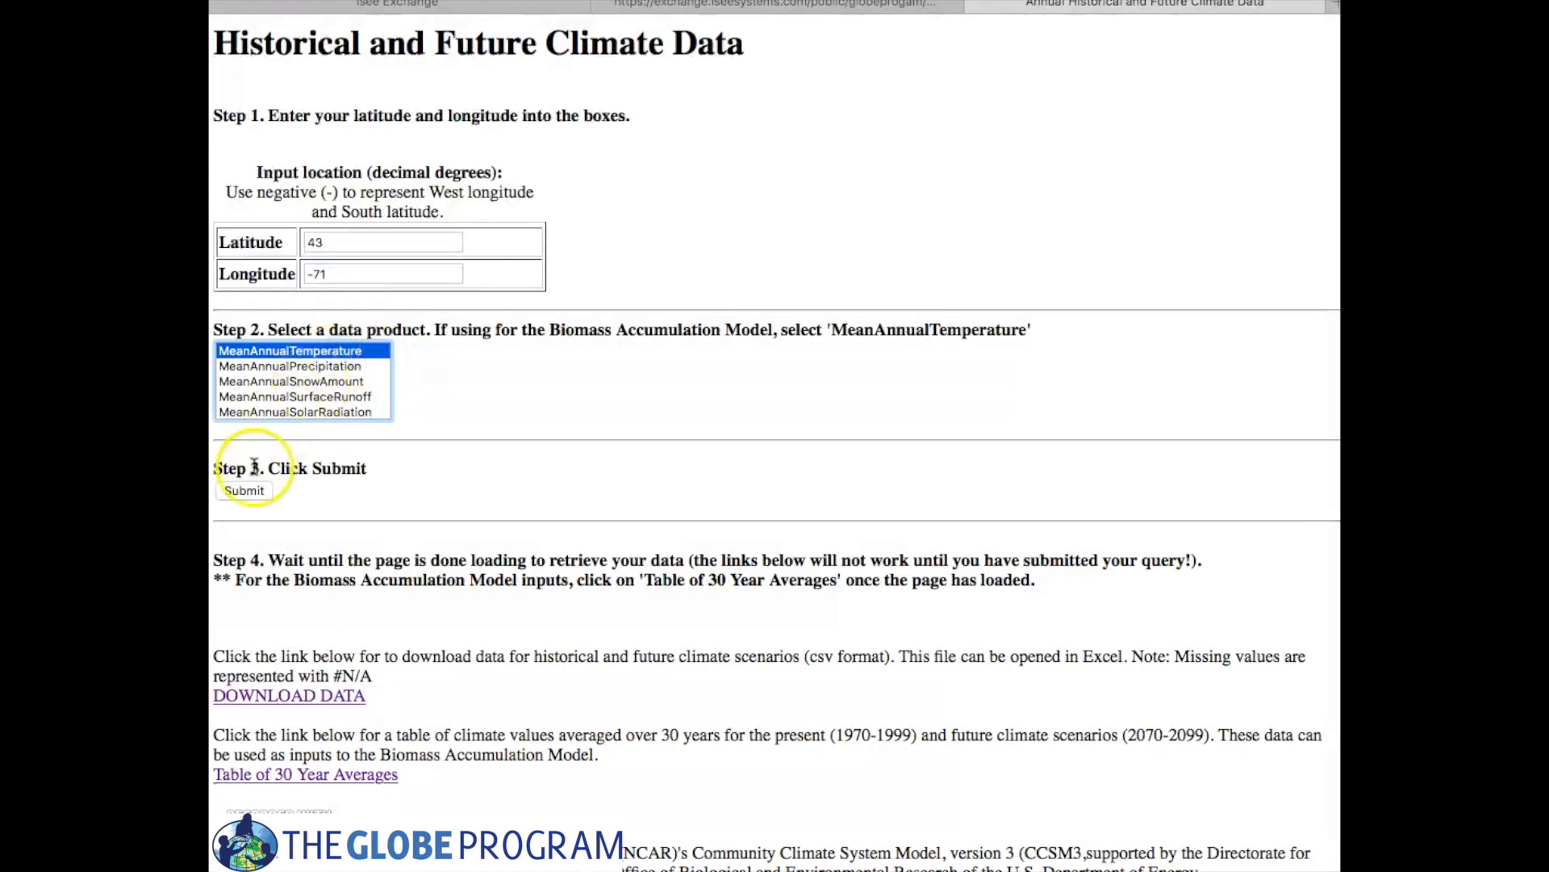
click(243, 490)
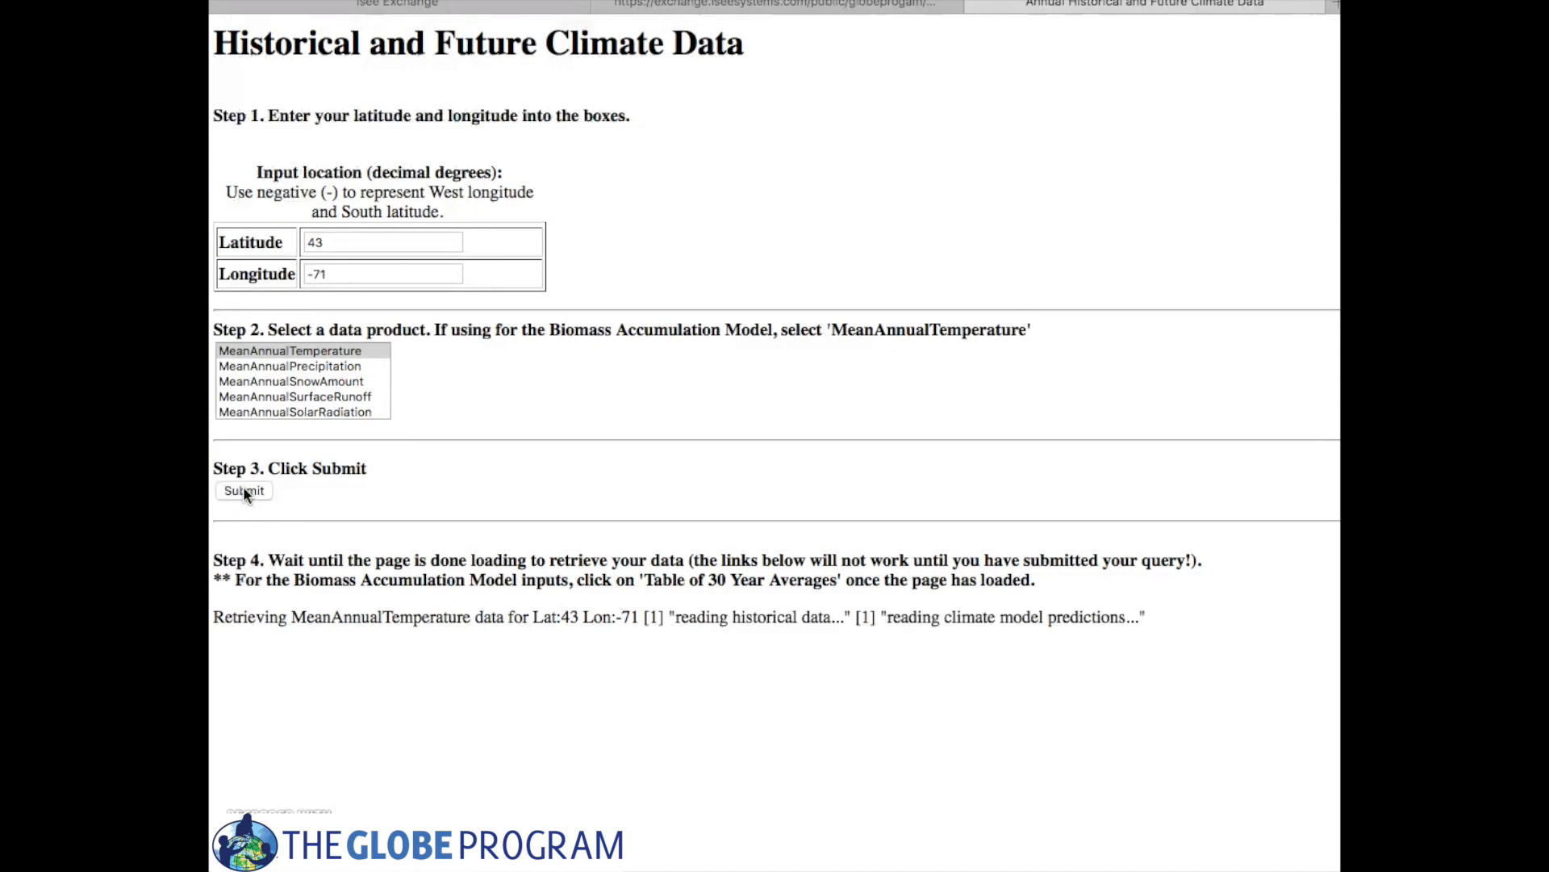
Step: View the table of 30-year averages for the queried location
scroll(494, 525, down, 1)
scroll(495, 527, down, 5)
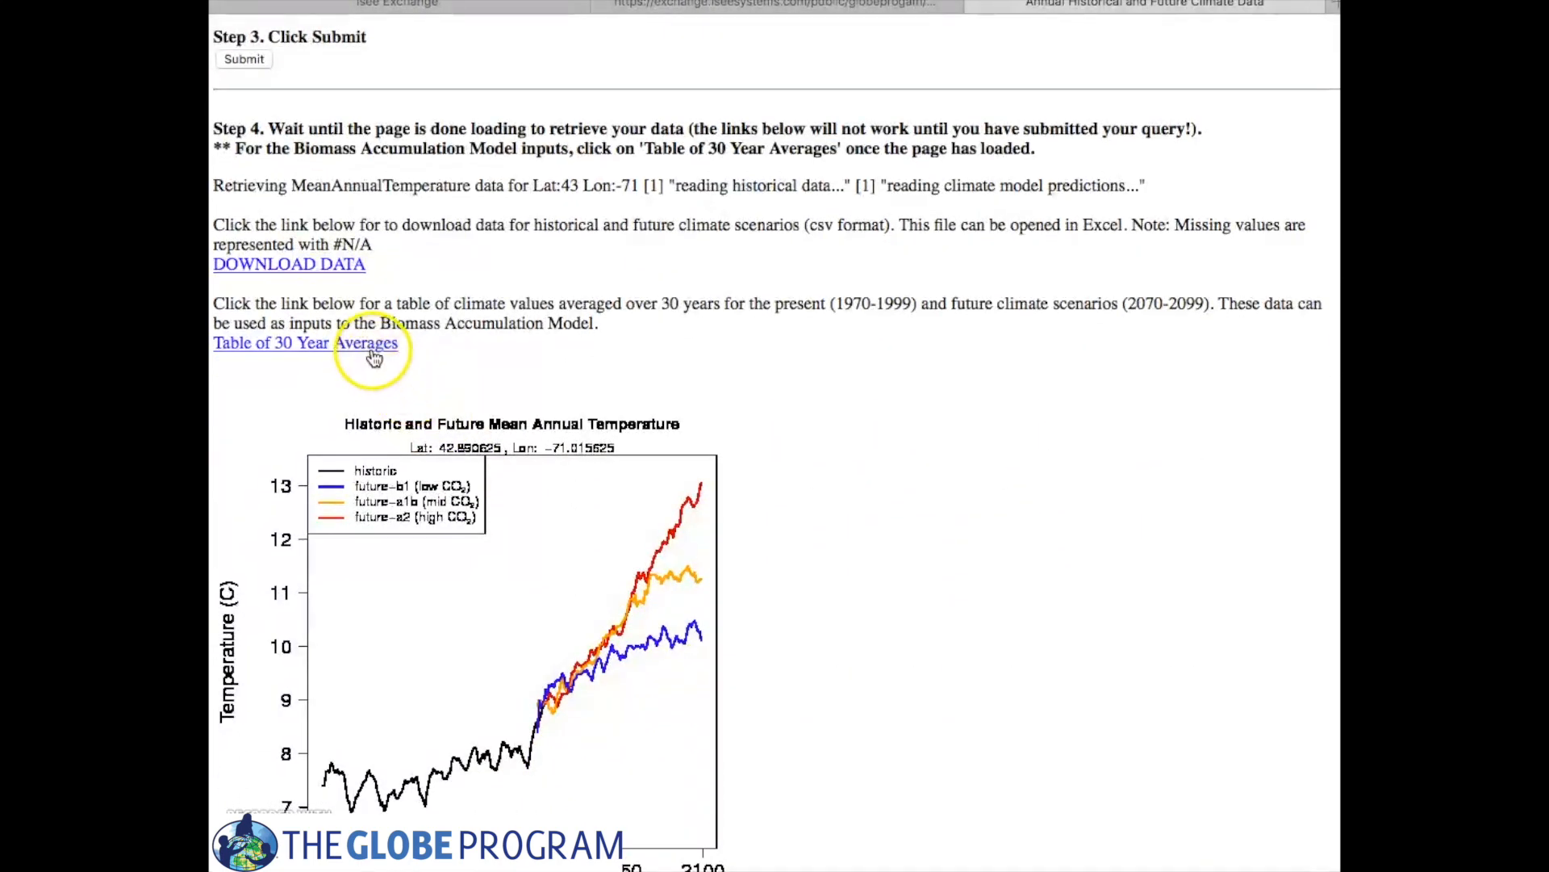
click(371, 349)
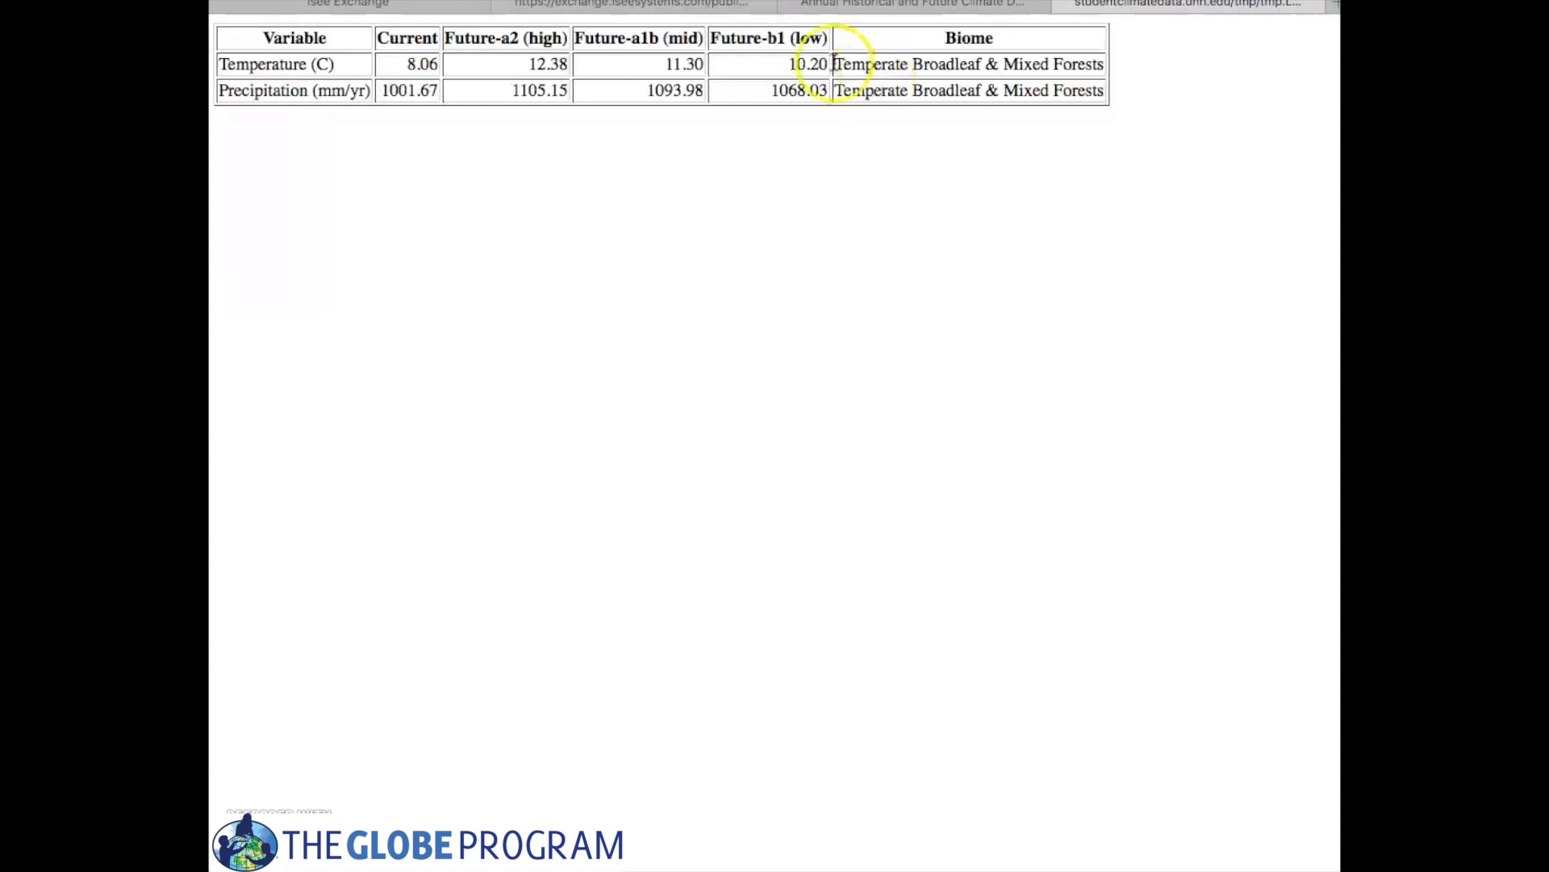
Step: Return to the model's input table and set mean annual temperature to 8 °C and mean annual precipitation to 1002 mm
click(712, 5)
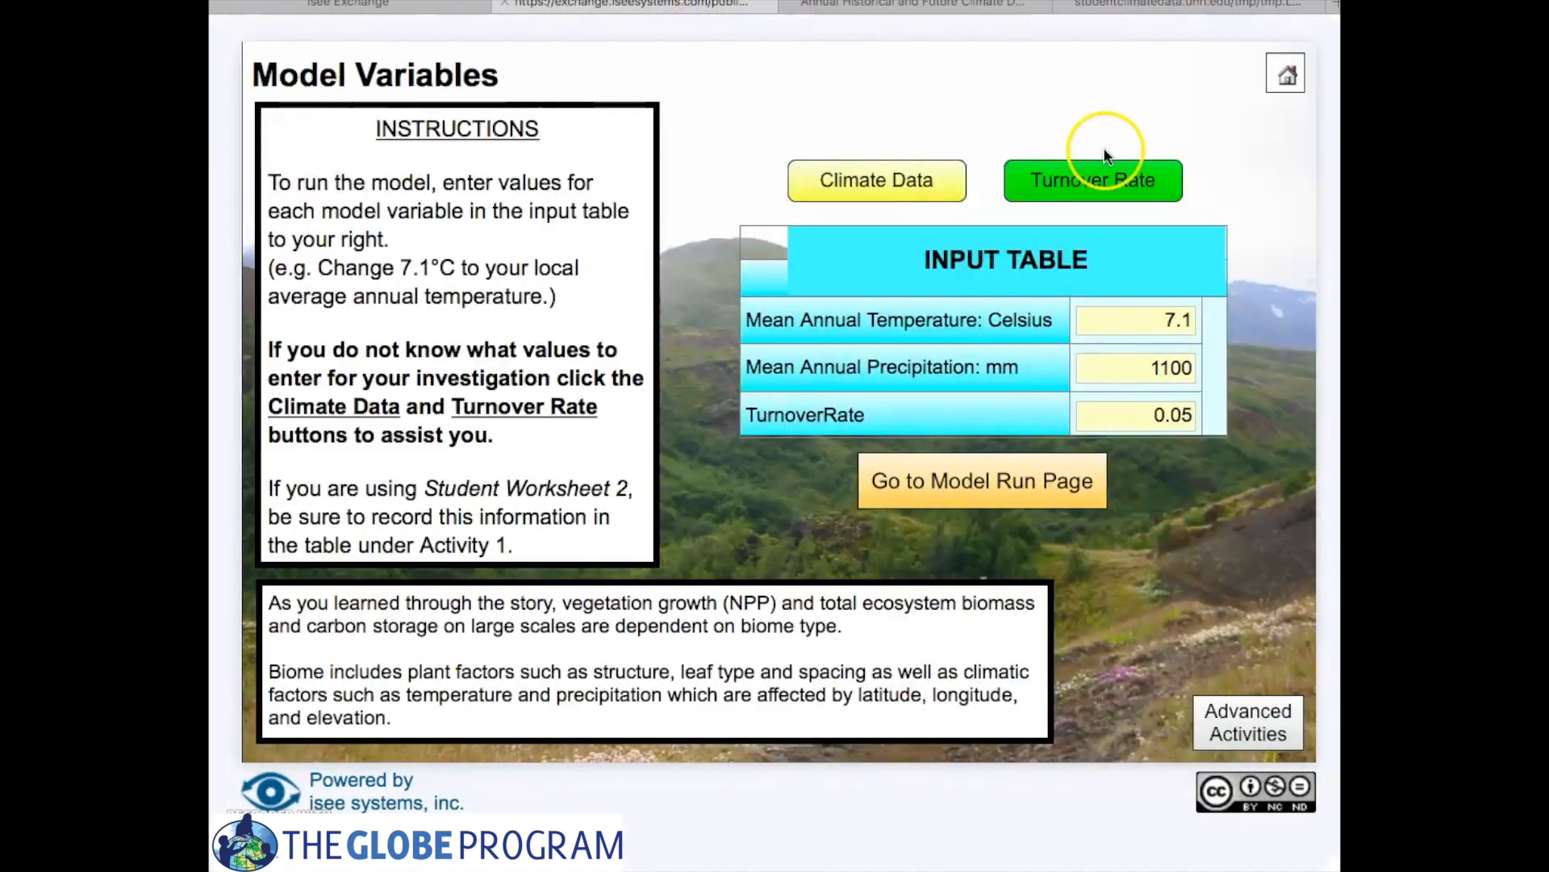
click(1162, 320)
drag(1163, 320, 1194, 319)
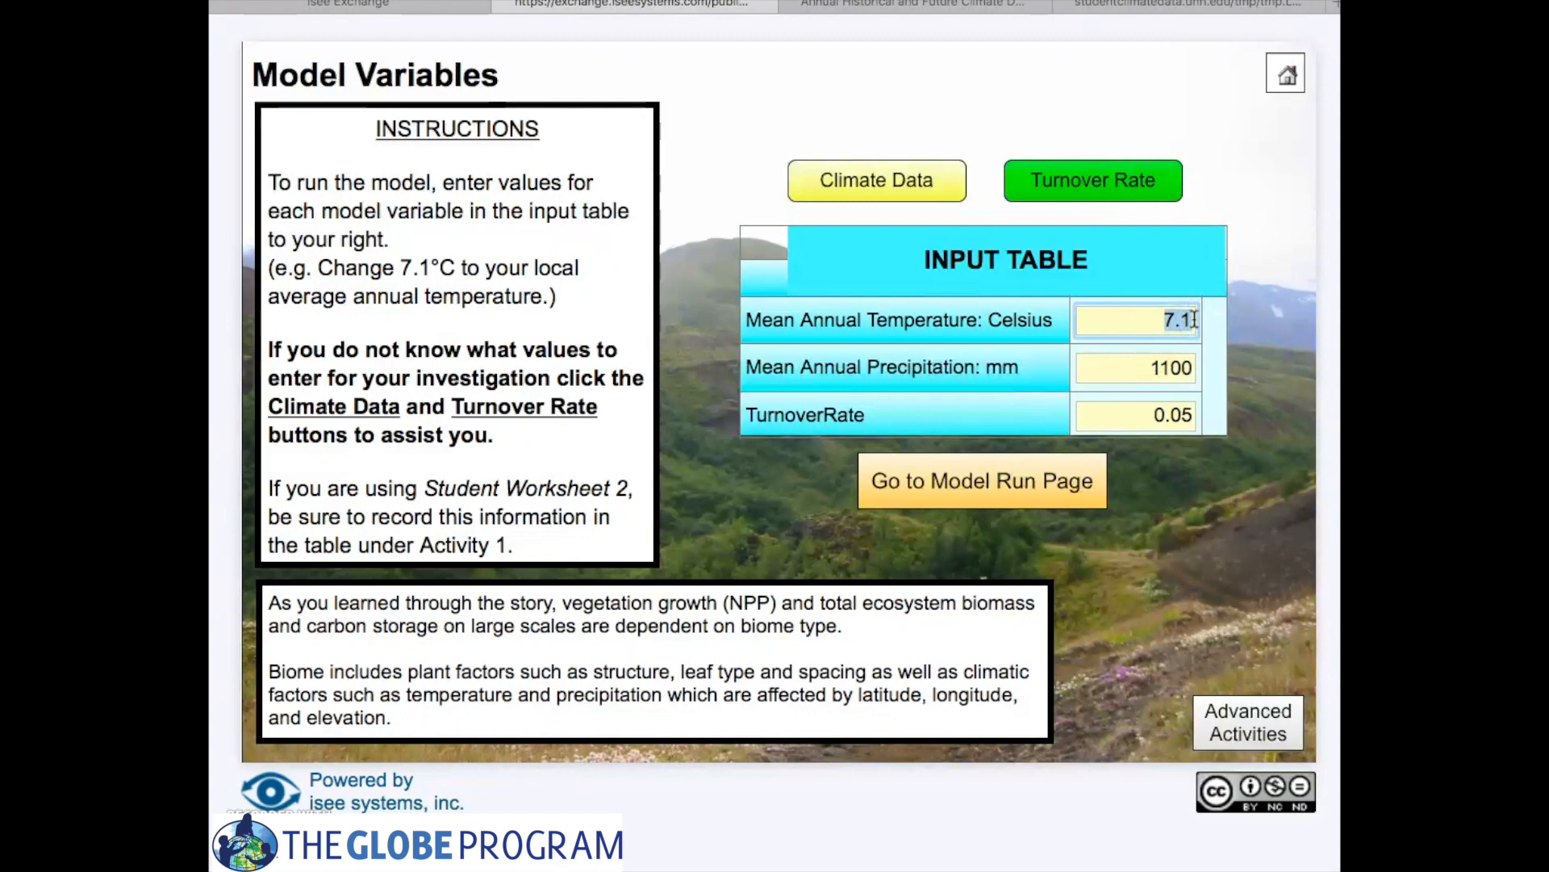
text(8)
drag(1162, 368, 1215, 372)
text(100)
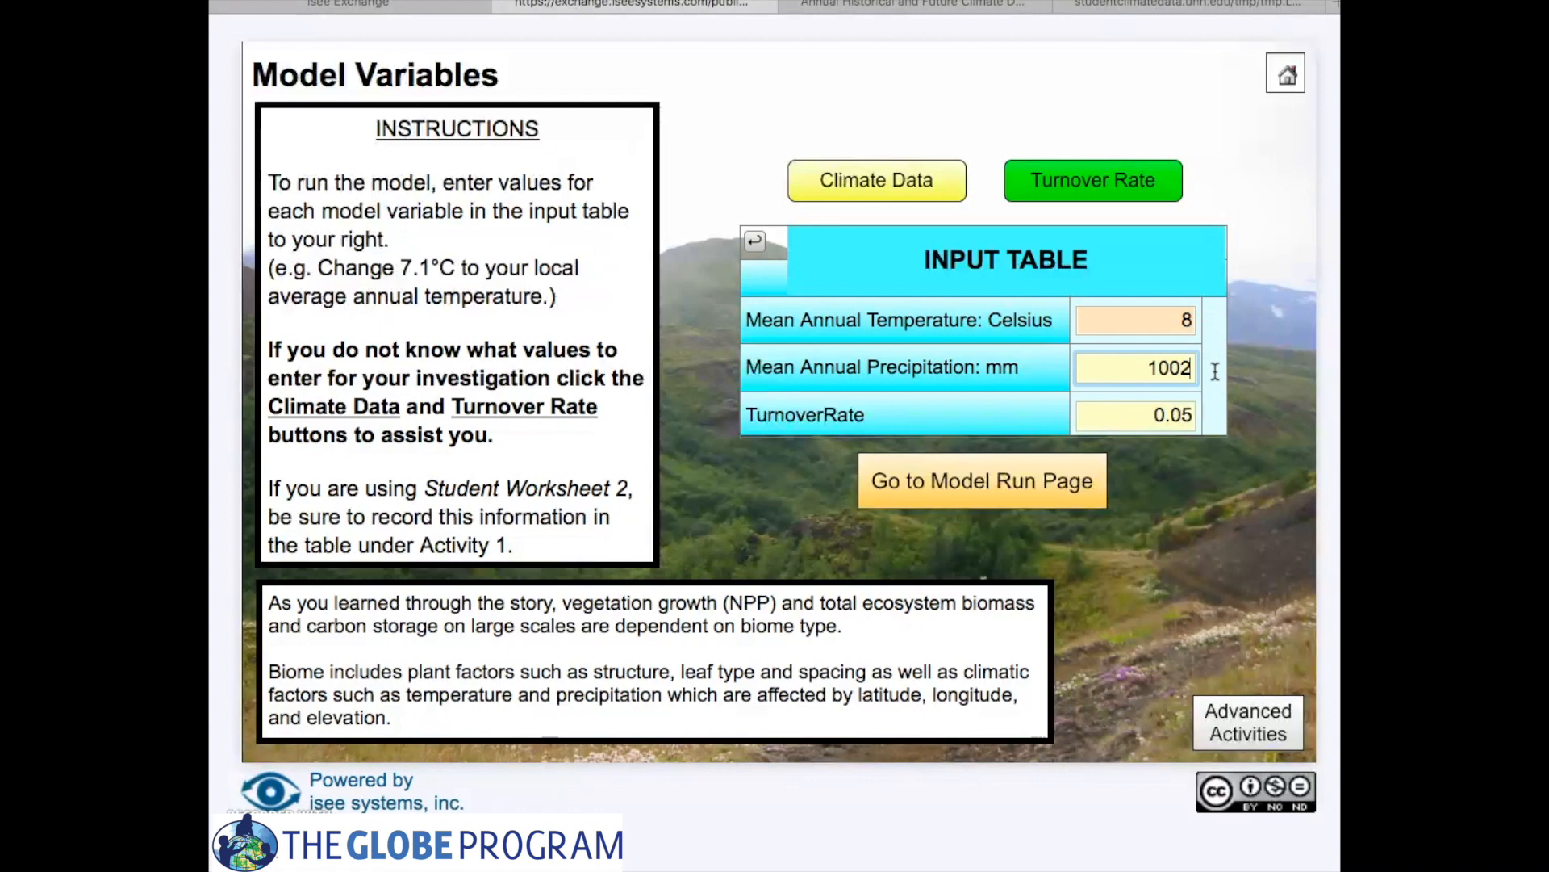
Step: Look up the turnover rate for Temperate Broadleaf & Mixed Forests and compare it with the input table's entry
click(1170, 409)
click(1173, 408)
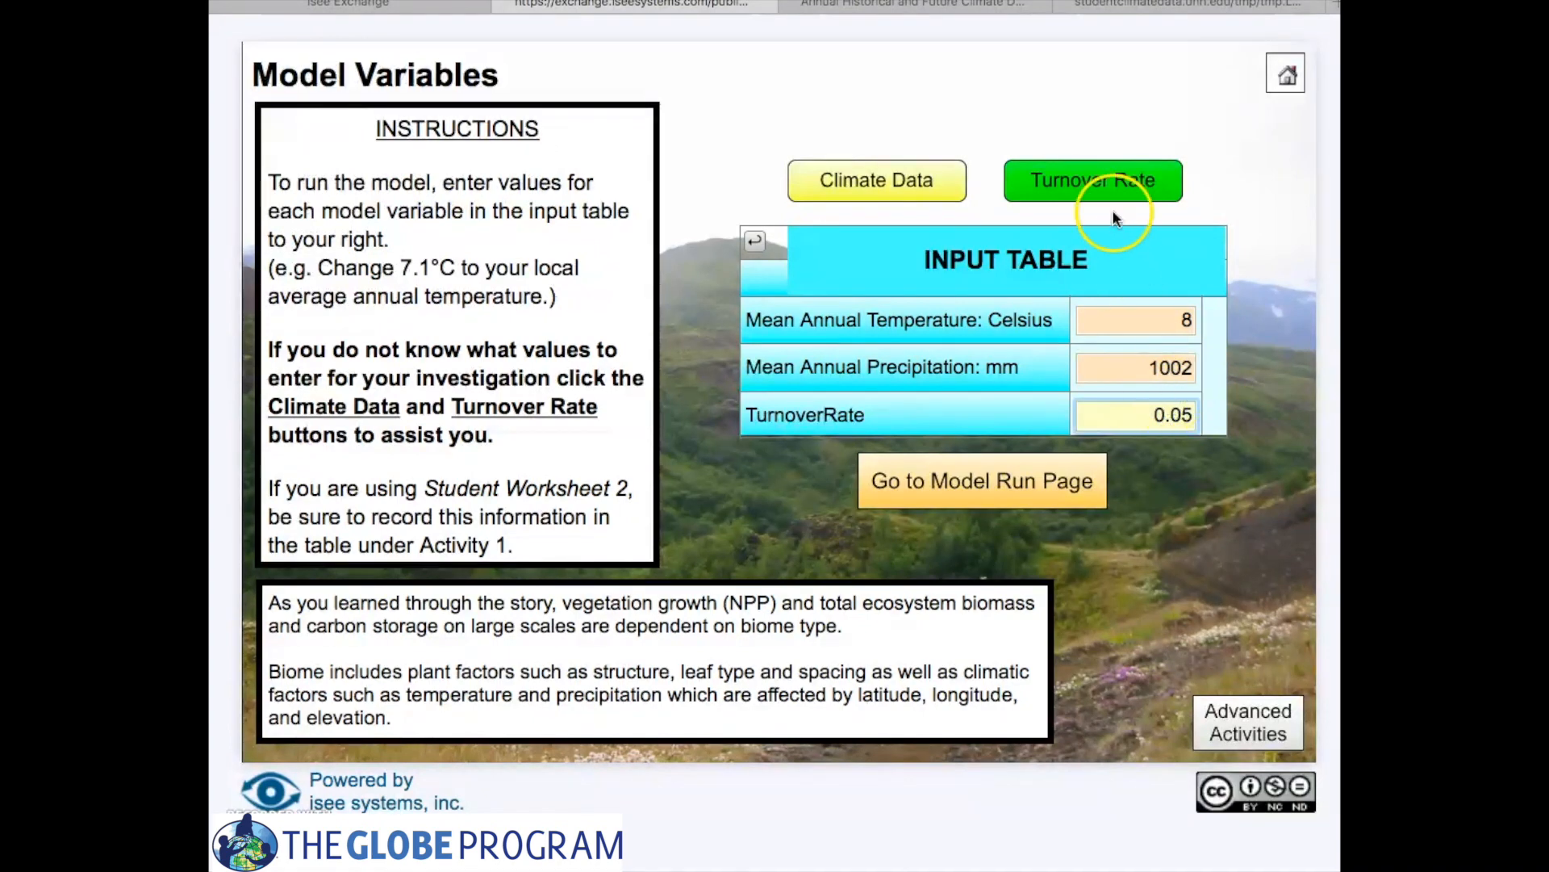
click(1112, 179)
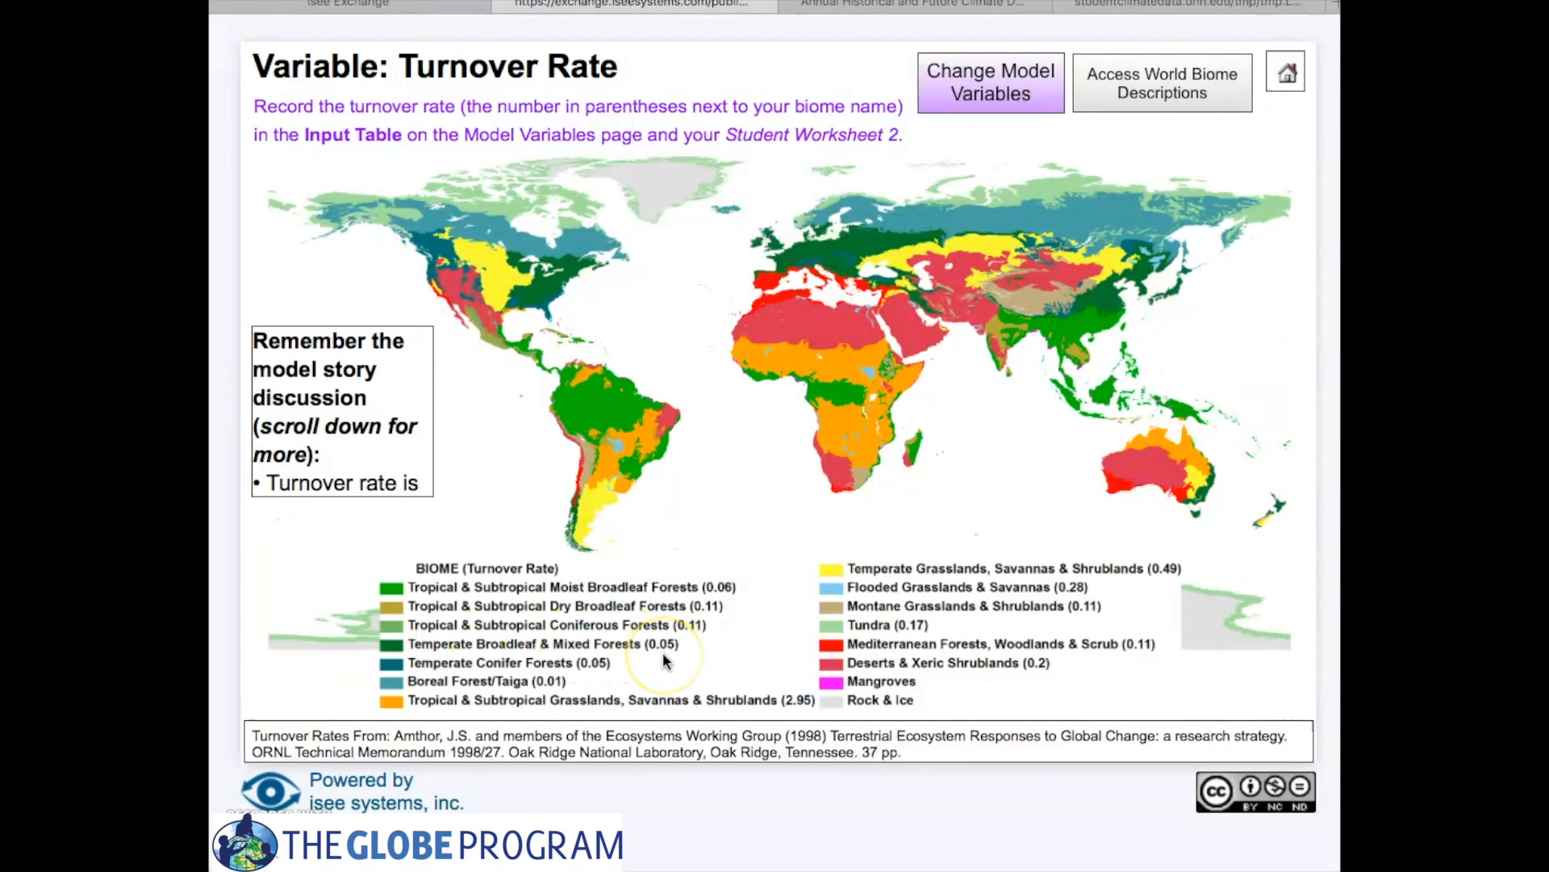
click(1022, 91)
click(1130, 418)
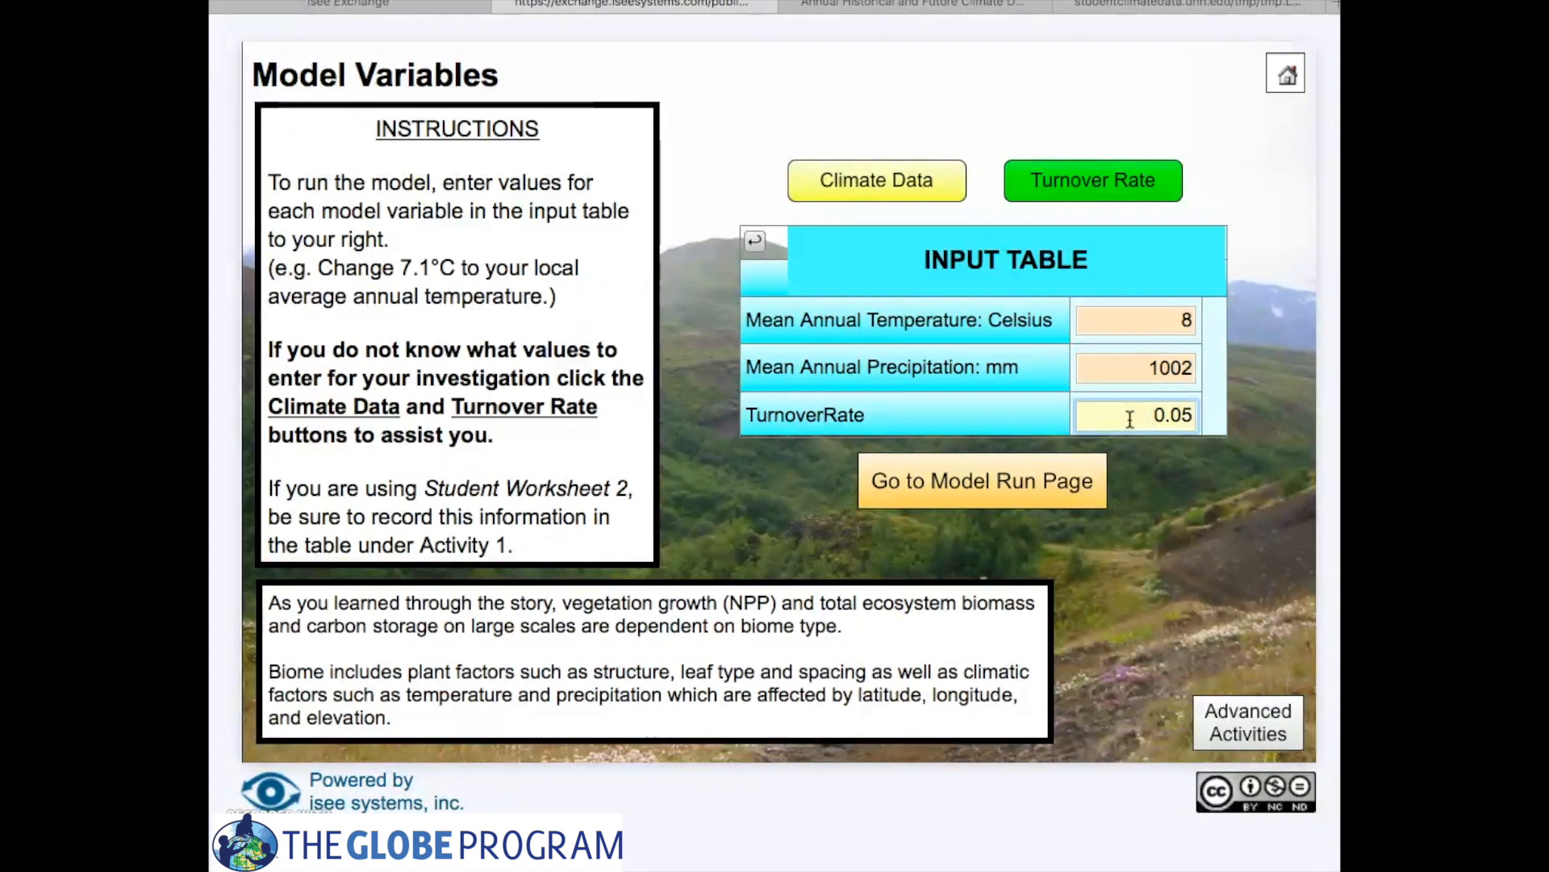
Step: Go to the Model Run Page and sketch a steadily rising predicted biomass curve across the full time range
click(1005, 476)
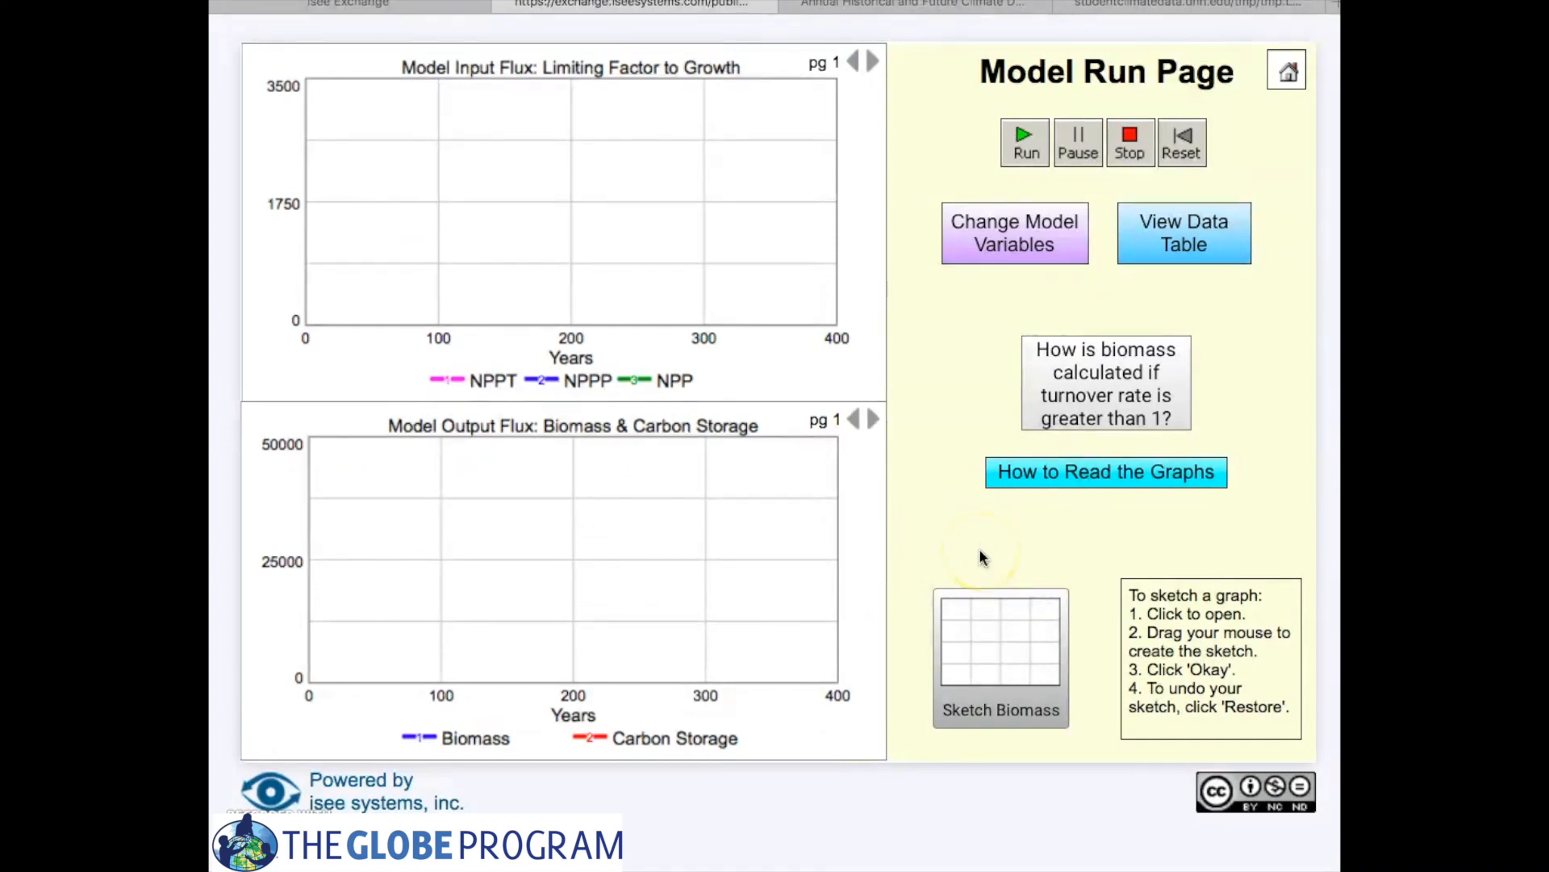
click(999, 658)
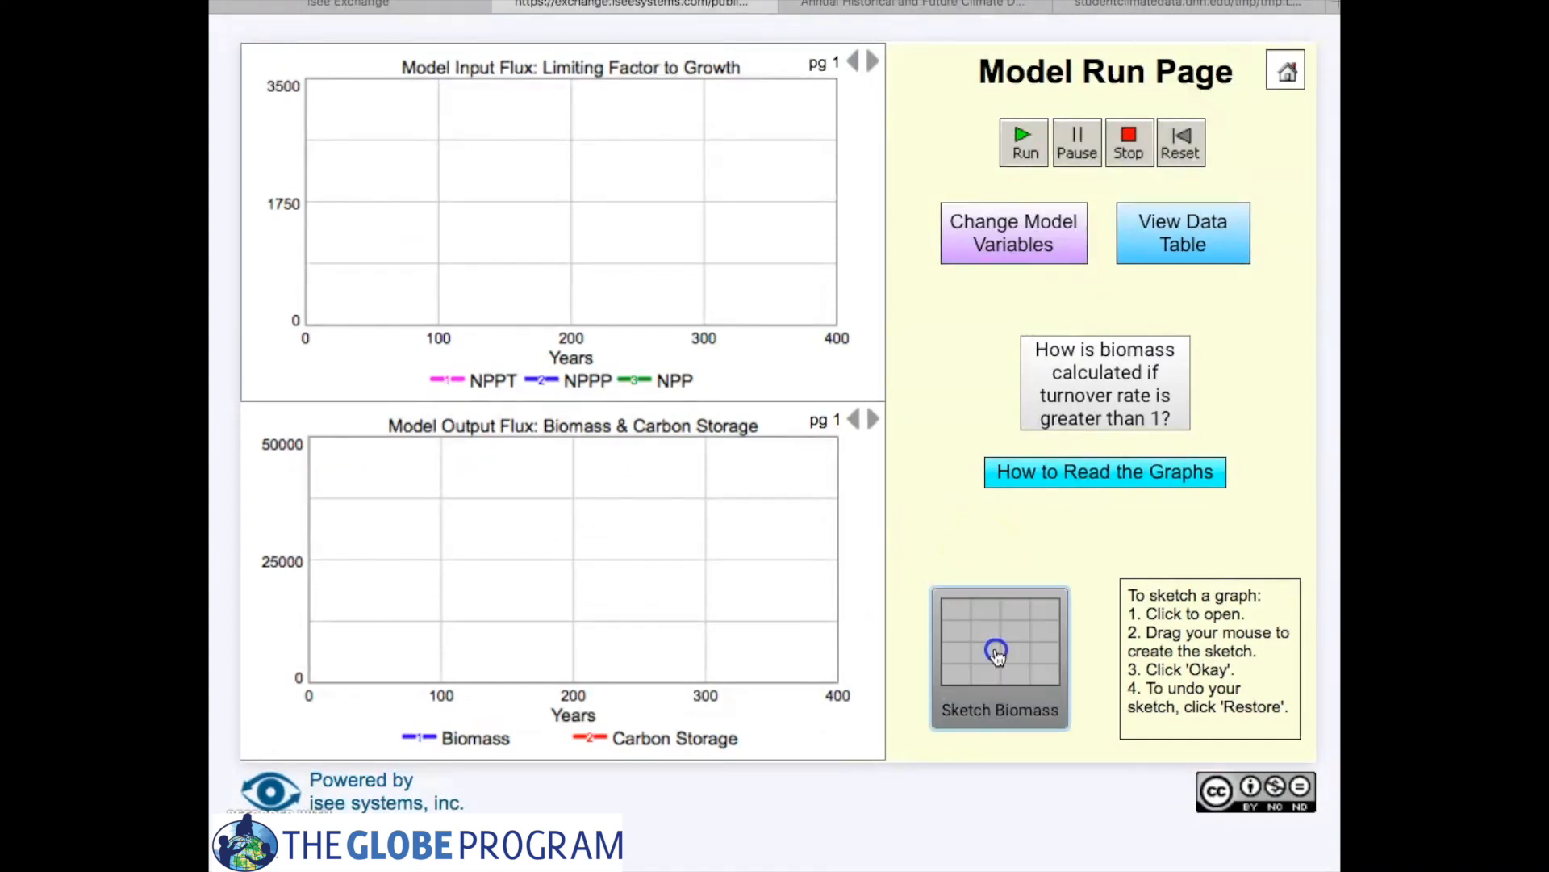
mouse_move(495, 631)
mouse_down()
mouse_move(973, 356)
mouse_move(1095, 311)
mouse_up()
click(1054, 698)
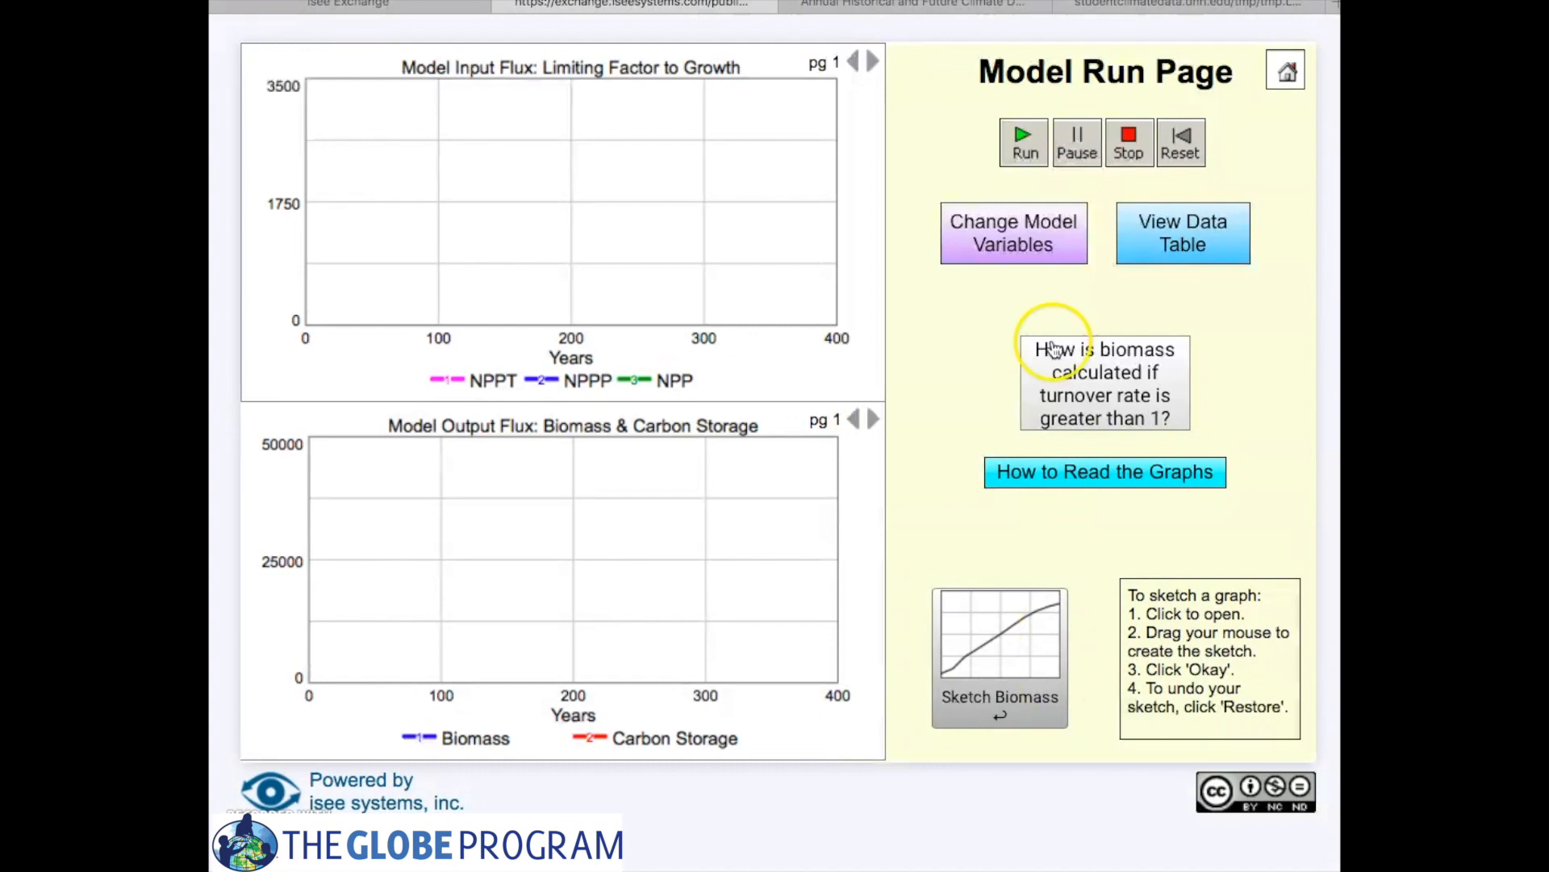
Step: Run the model, flip through the input flux graph, and switch the output graph to Compare Multiple Runs
click(1027, 145)
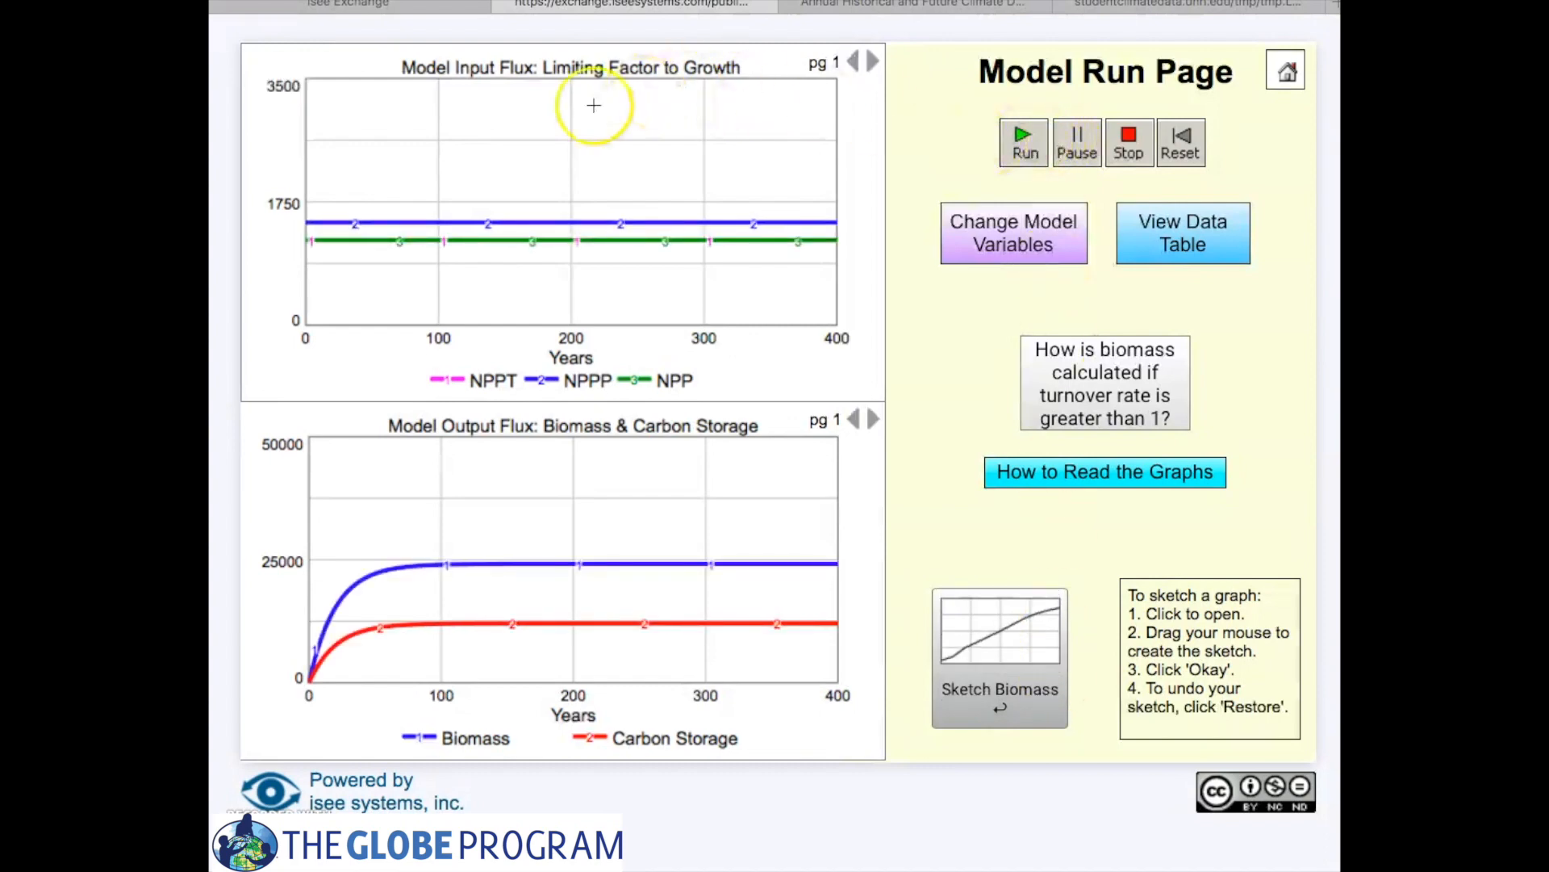
click(546, 229)
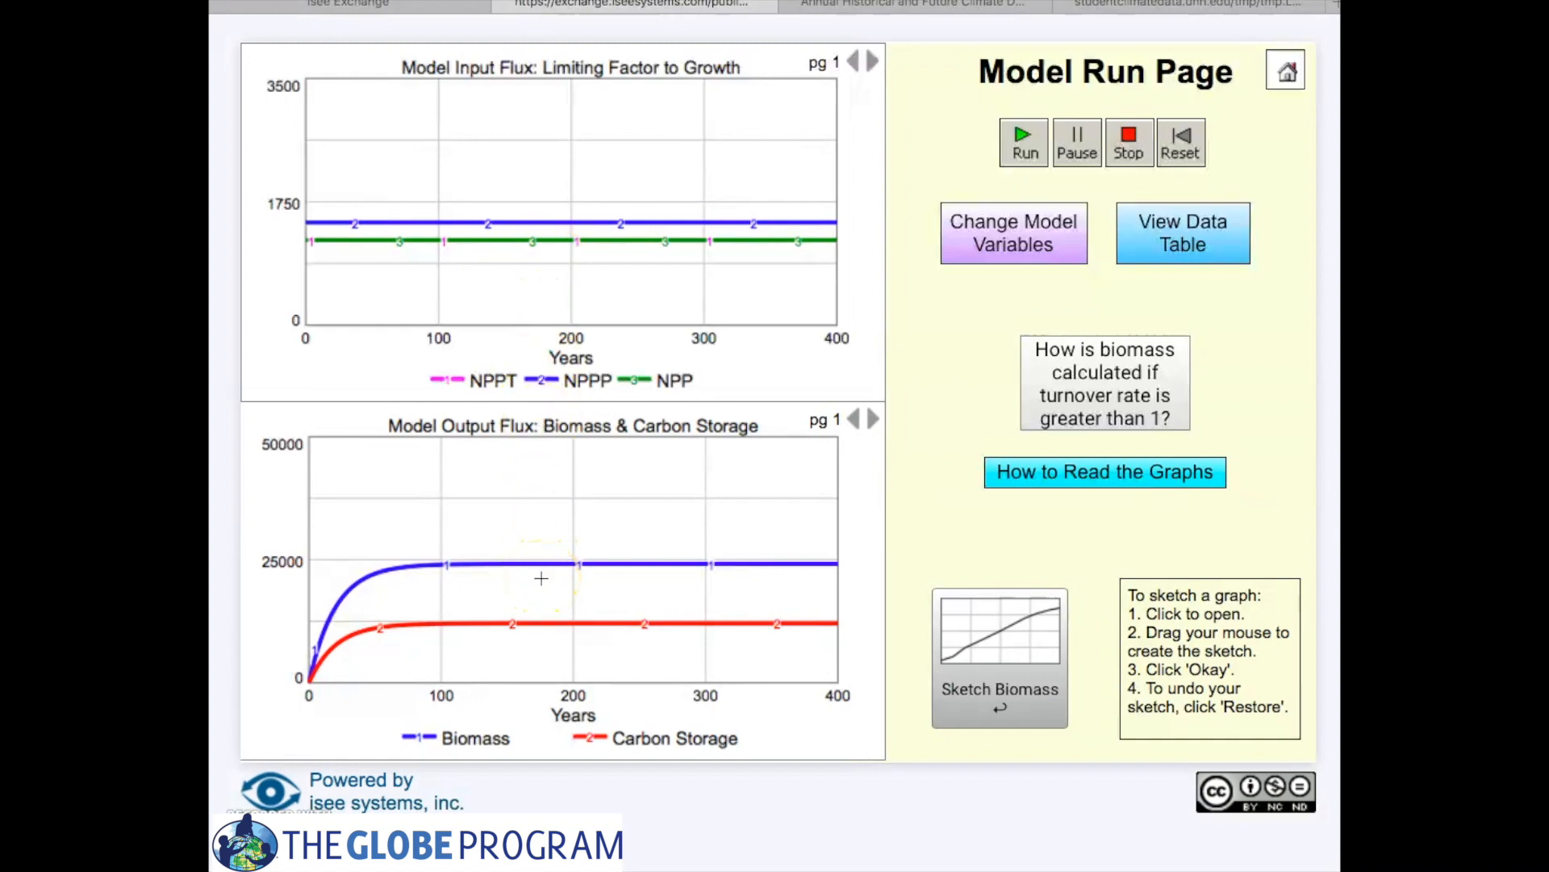
click(873, 61)
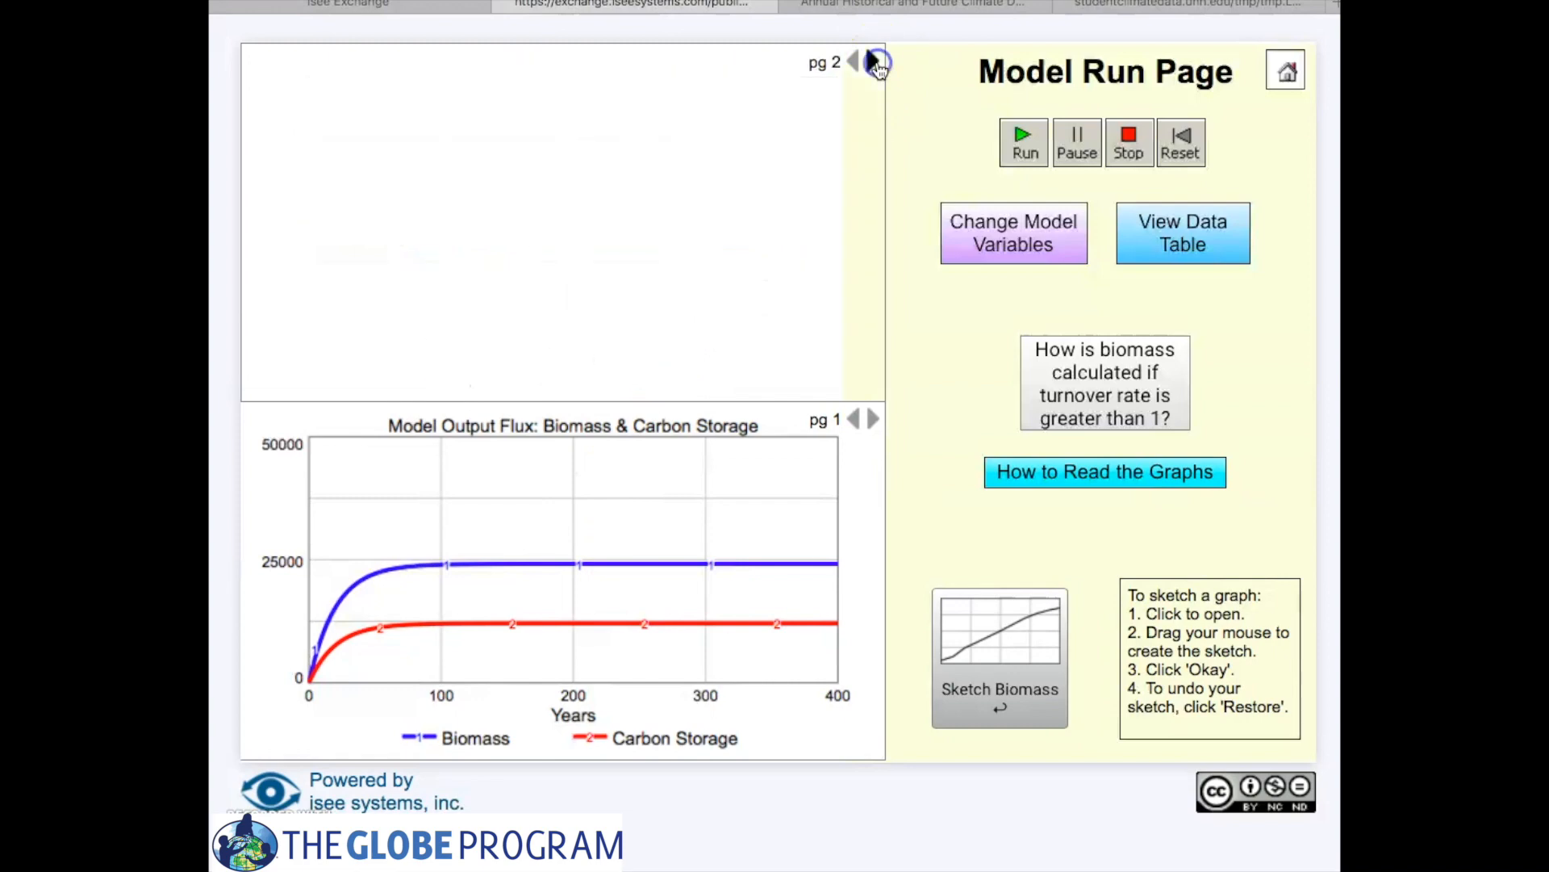
click(872, 62)
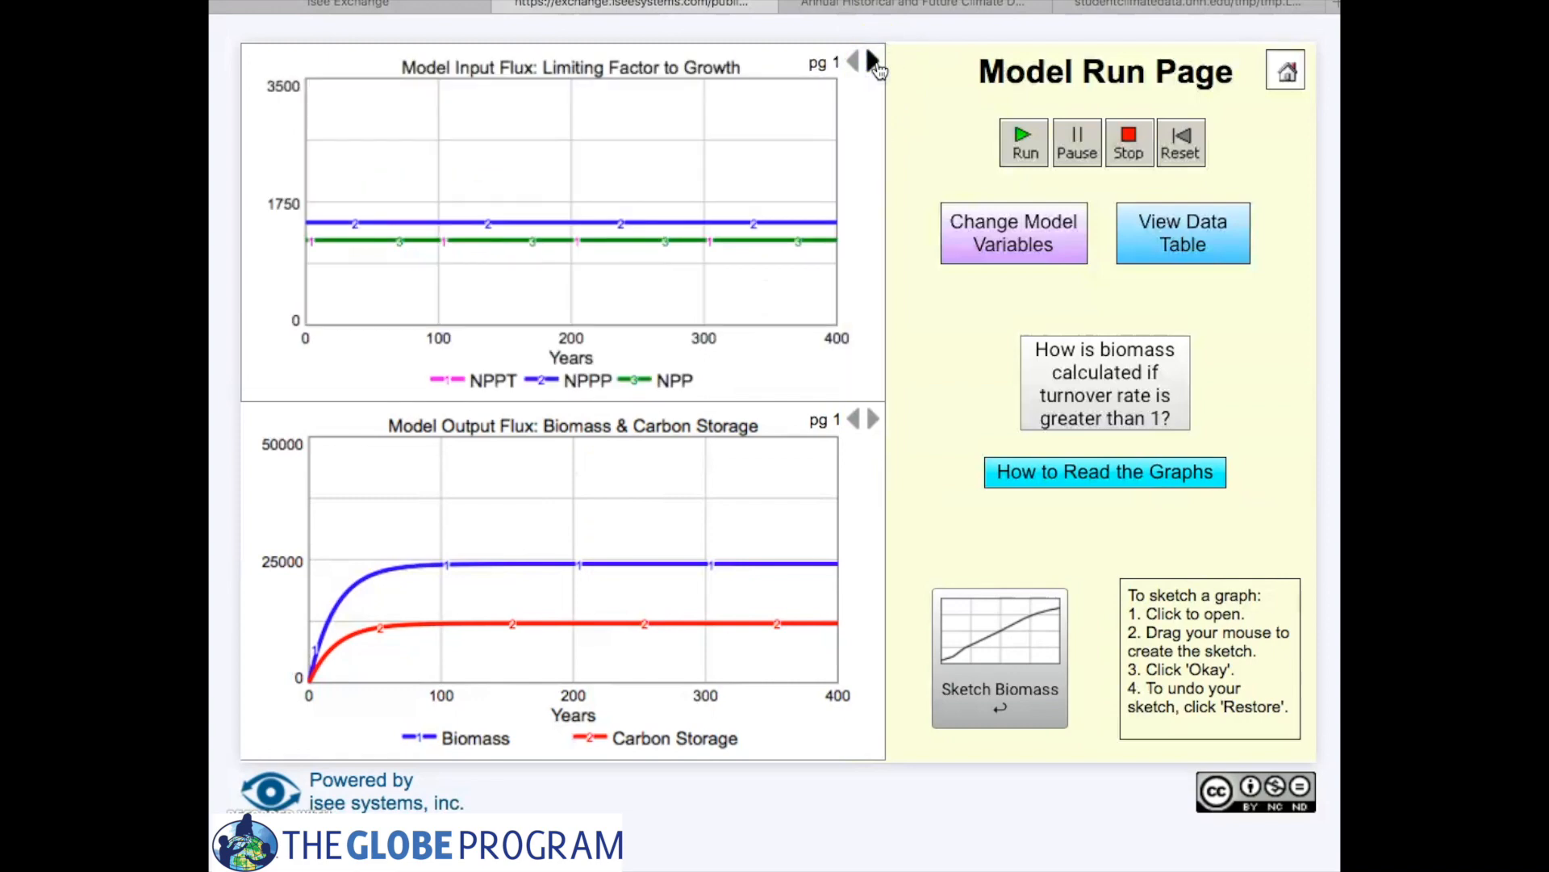
click(872, 419)
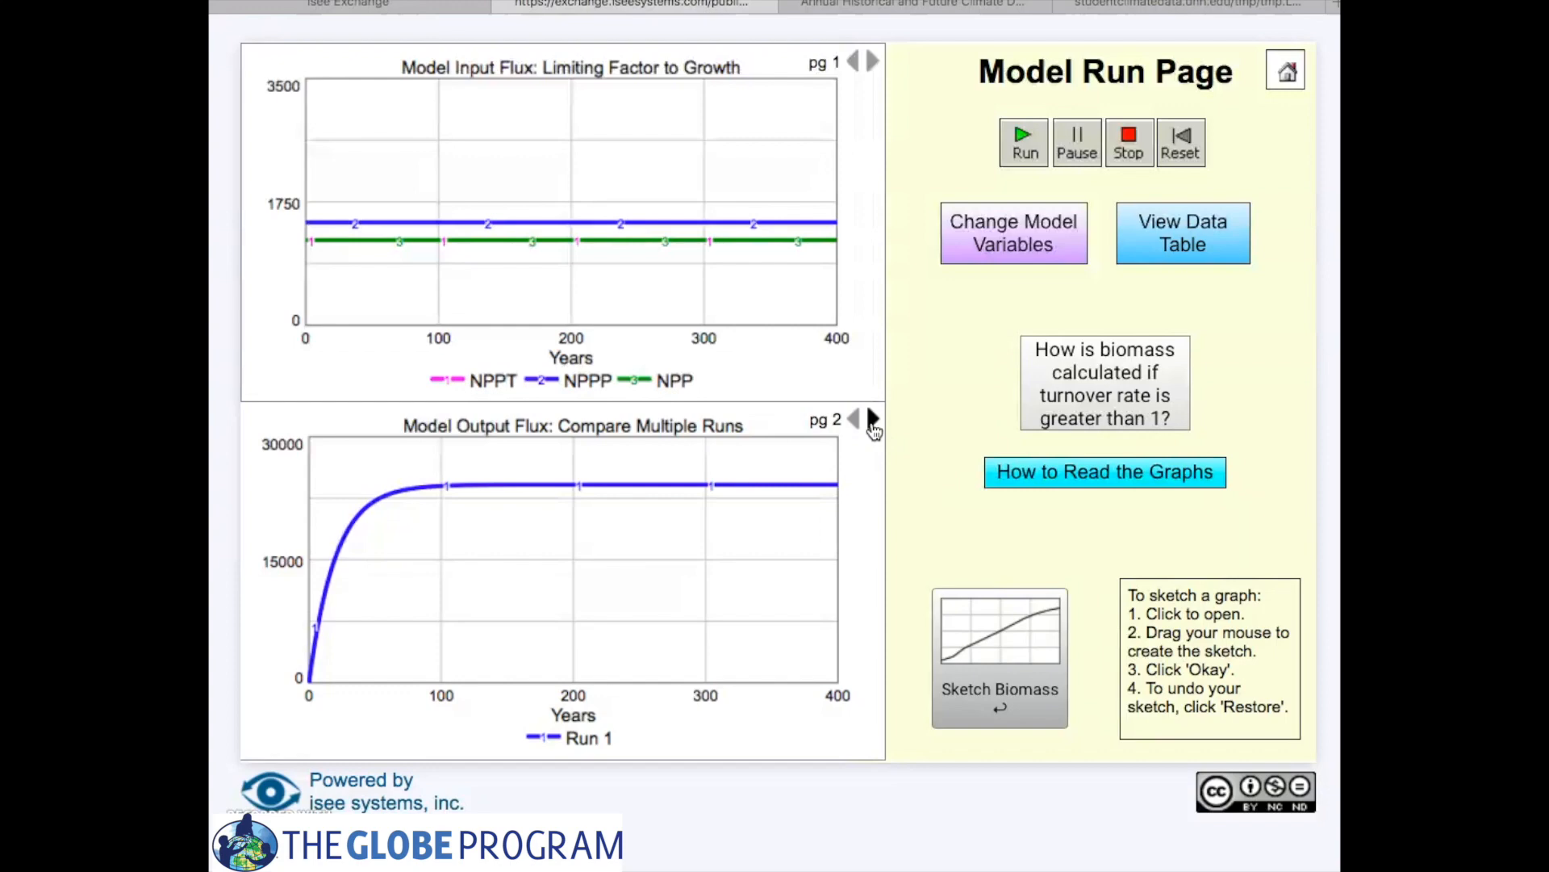
Step: Consult the guide on reading the graphs and examine values along the input and output flux curves on the Model Run Page
click(1083, 482)
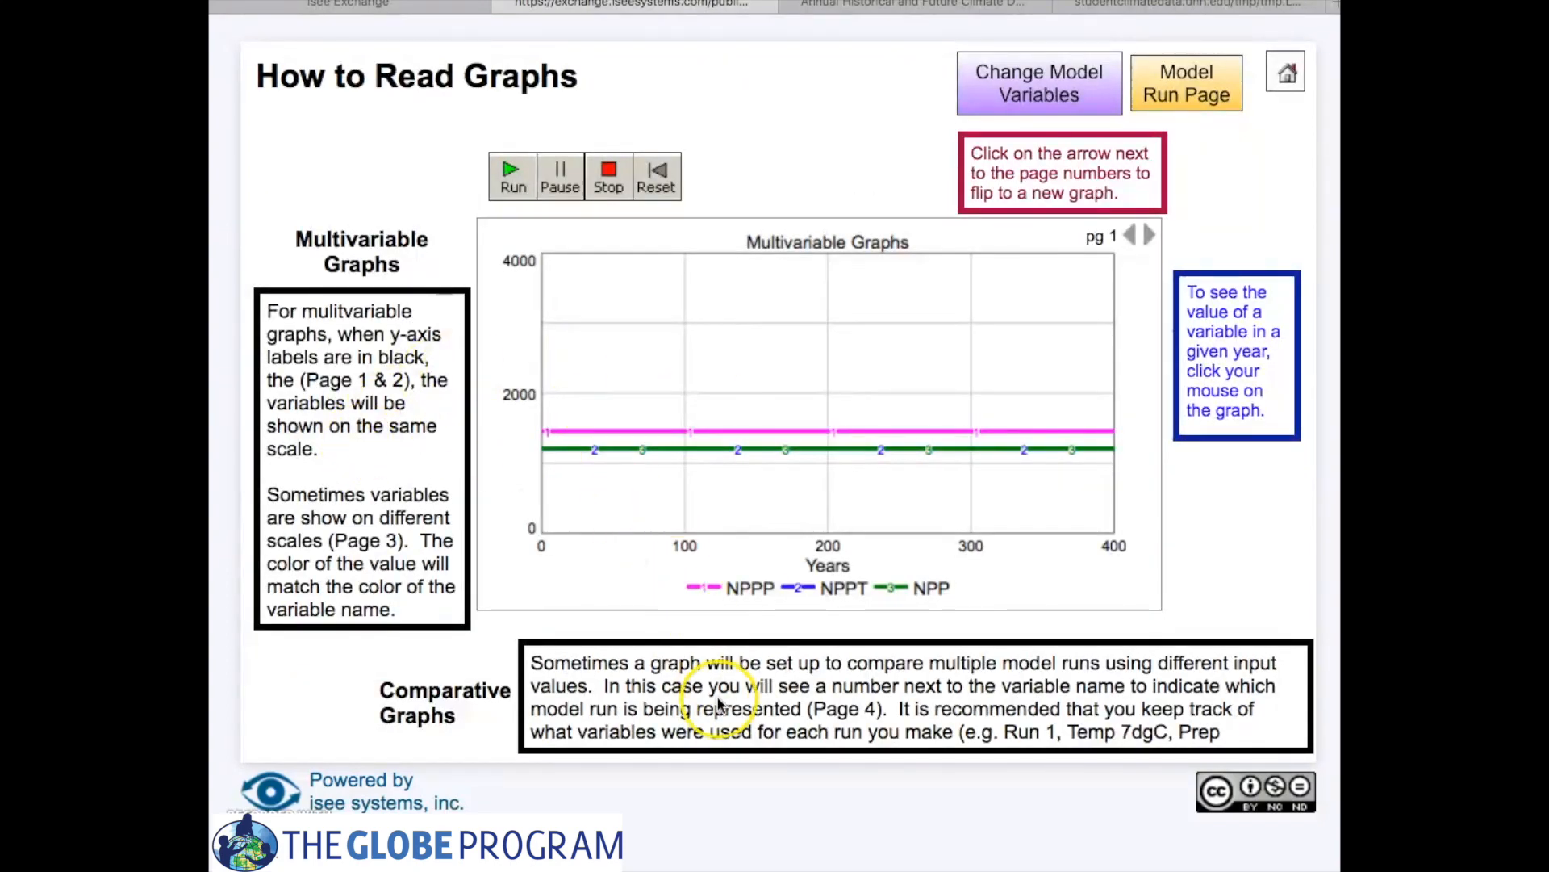
click(1179, 89)
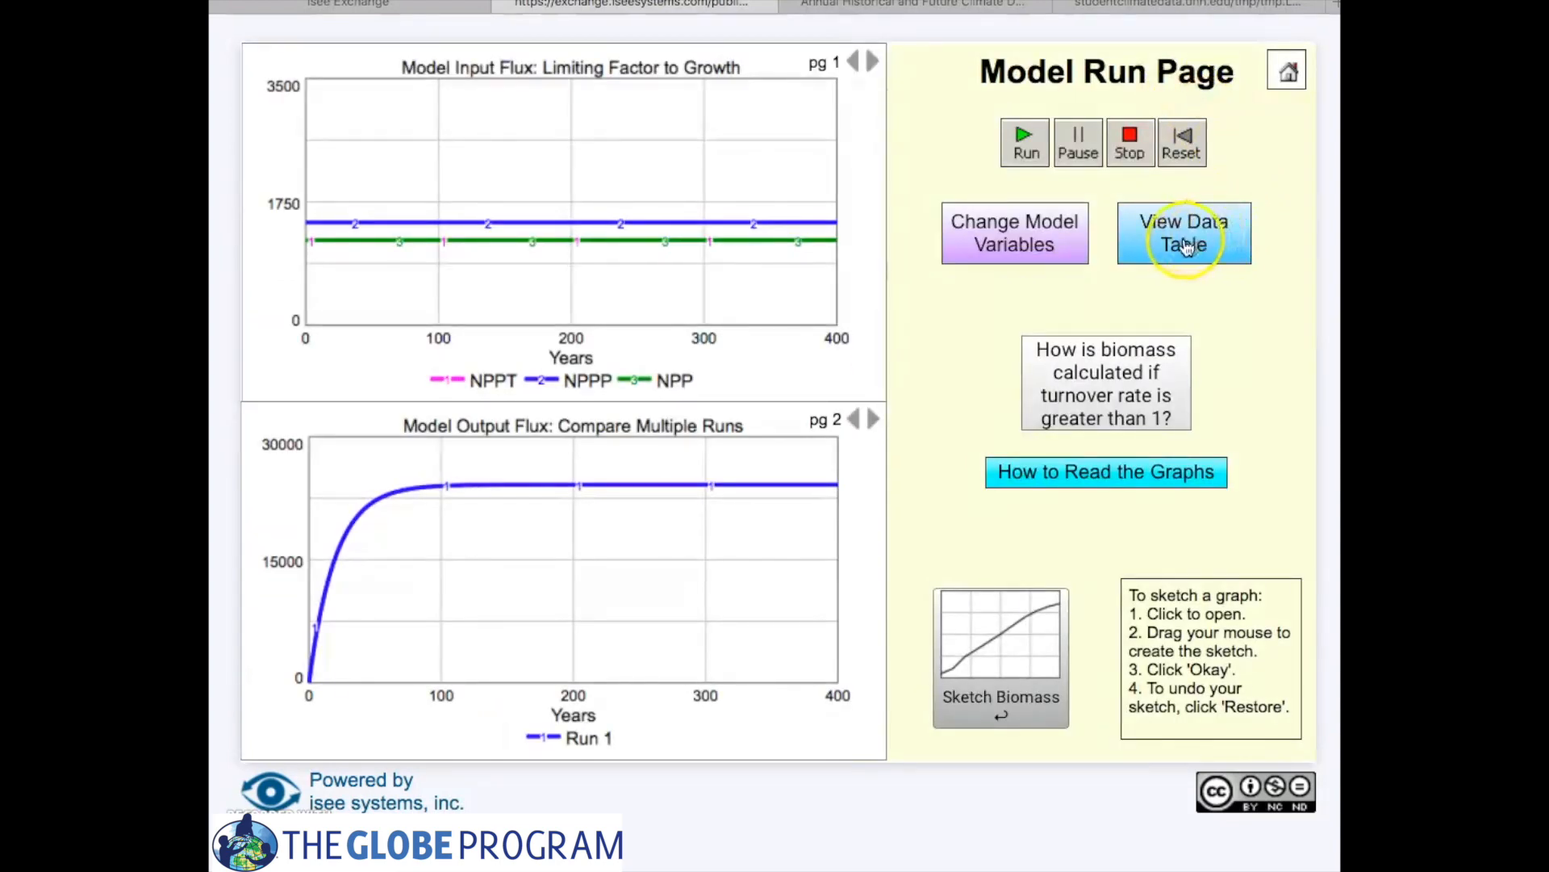
click(564, 287)
drag(565, 286, 657, 292)
click(341, 649)
drag(341, 649, 530, 645)
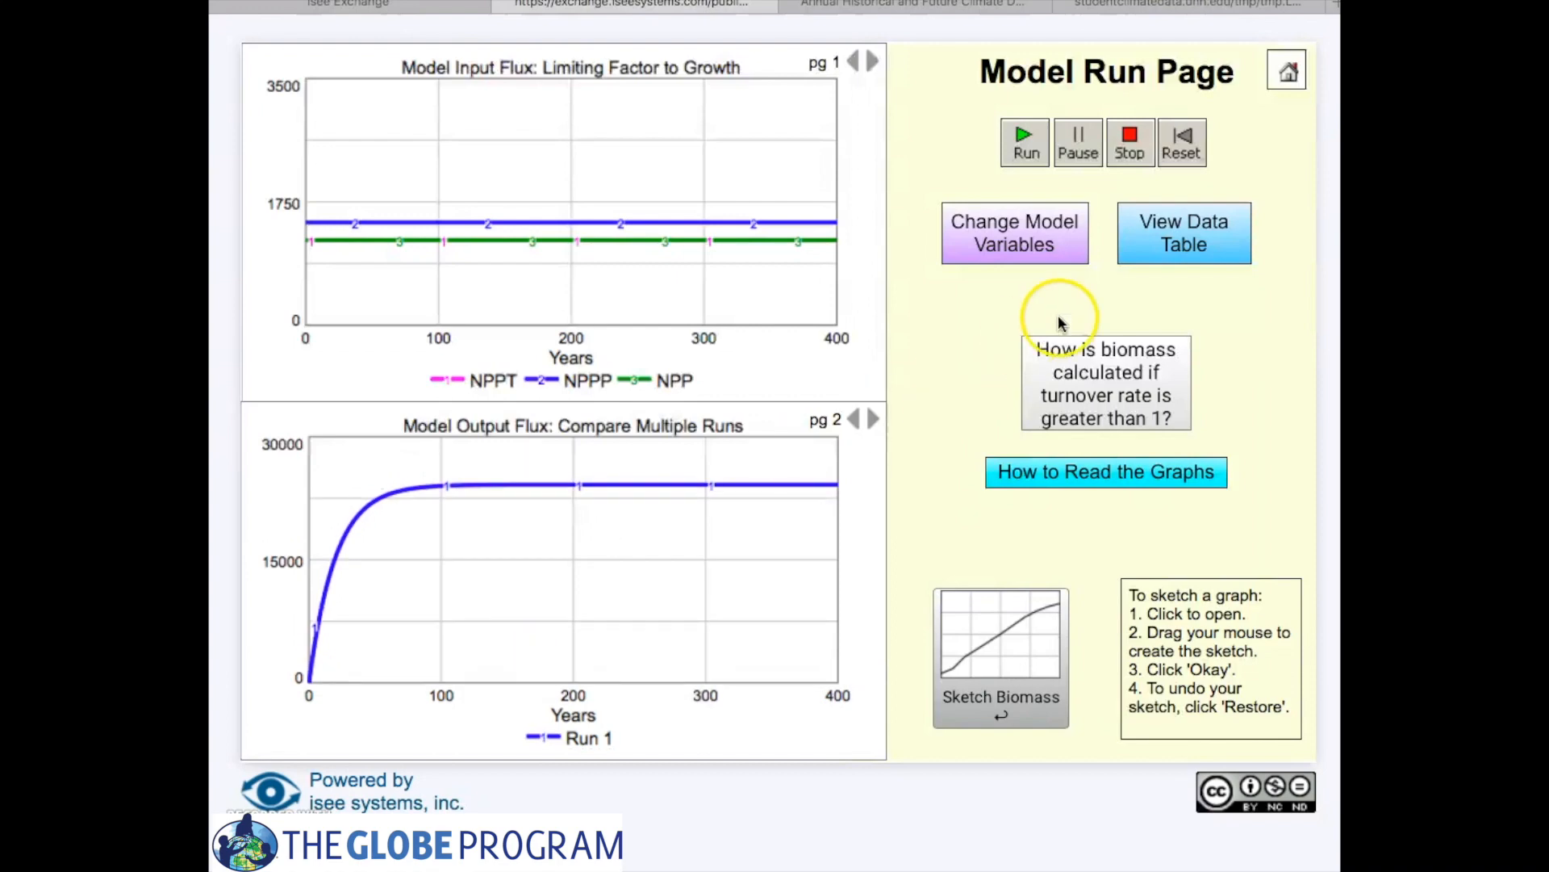
Step: Examine the variables in the Model Run Data Table down to the final years, and return to the Model Run Page
click(1193, 248)
scroll(728, 379, down, 20)
scroll(728, 381, up, 5)
scroll(728, 381, right, 10)
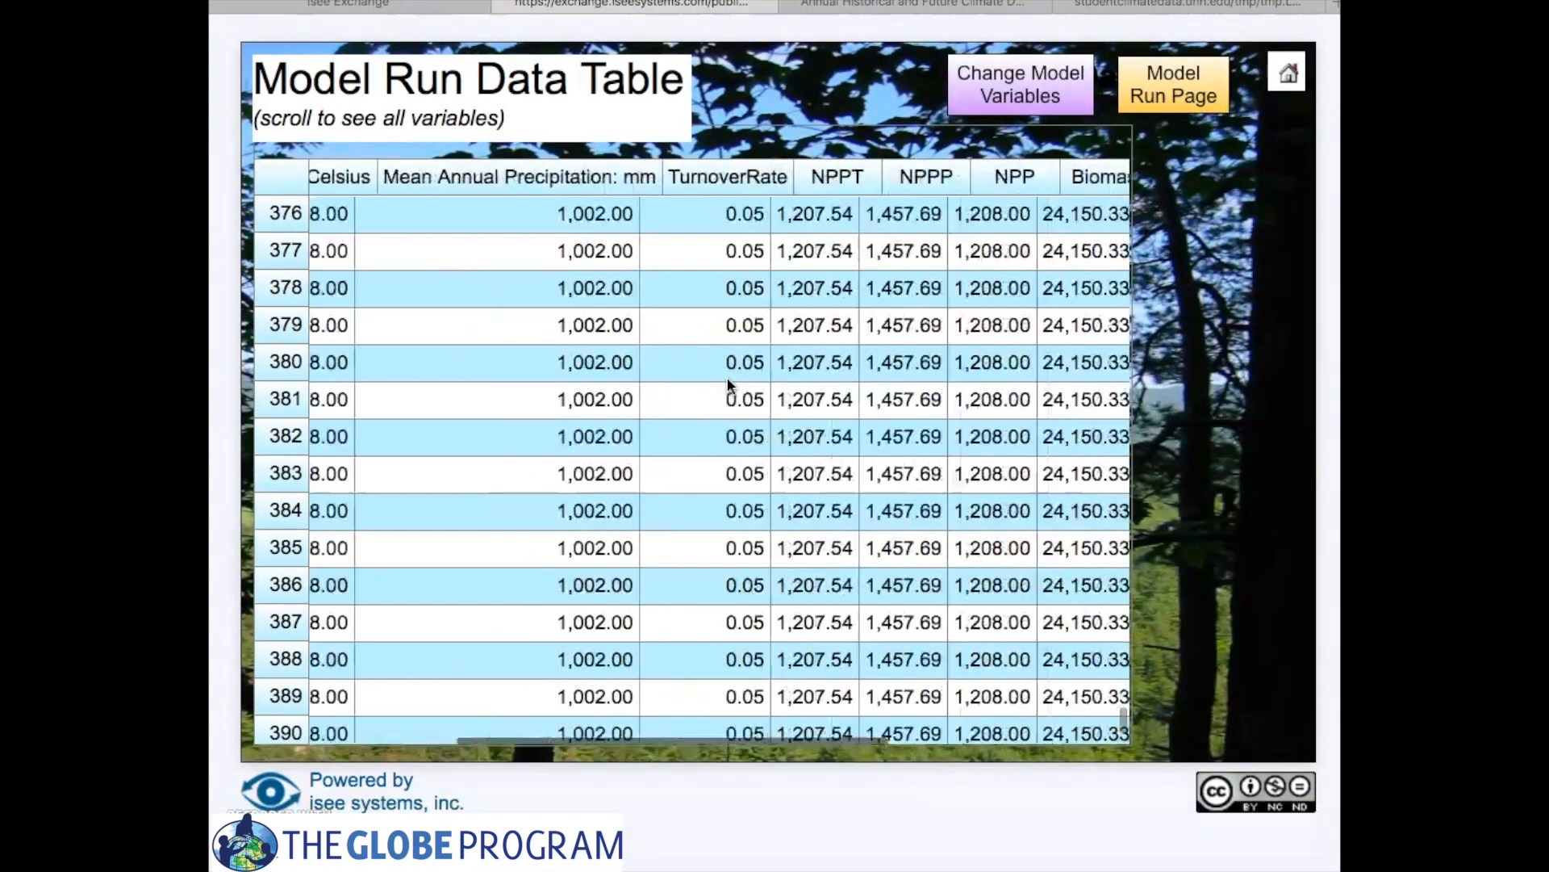
click(1161, 81)
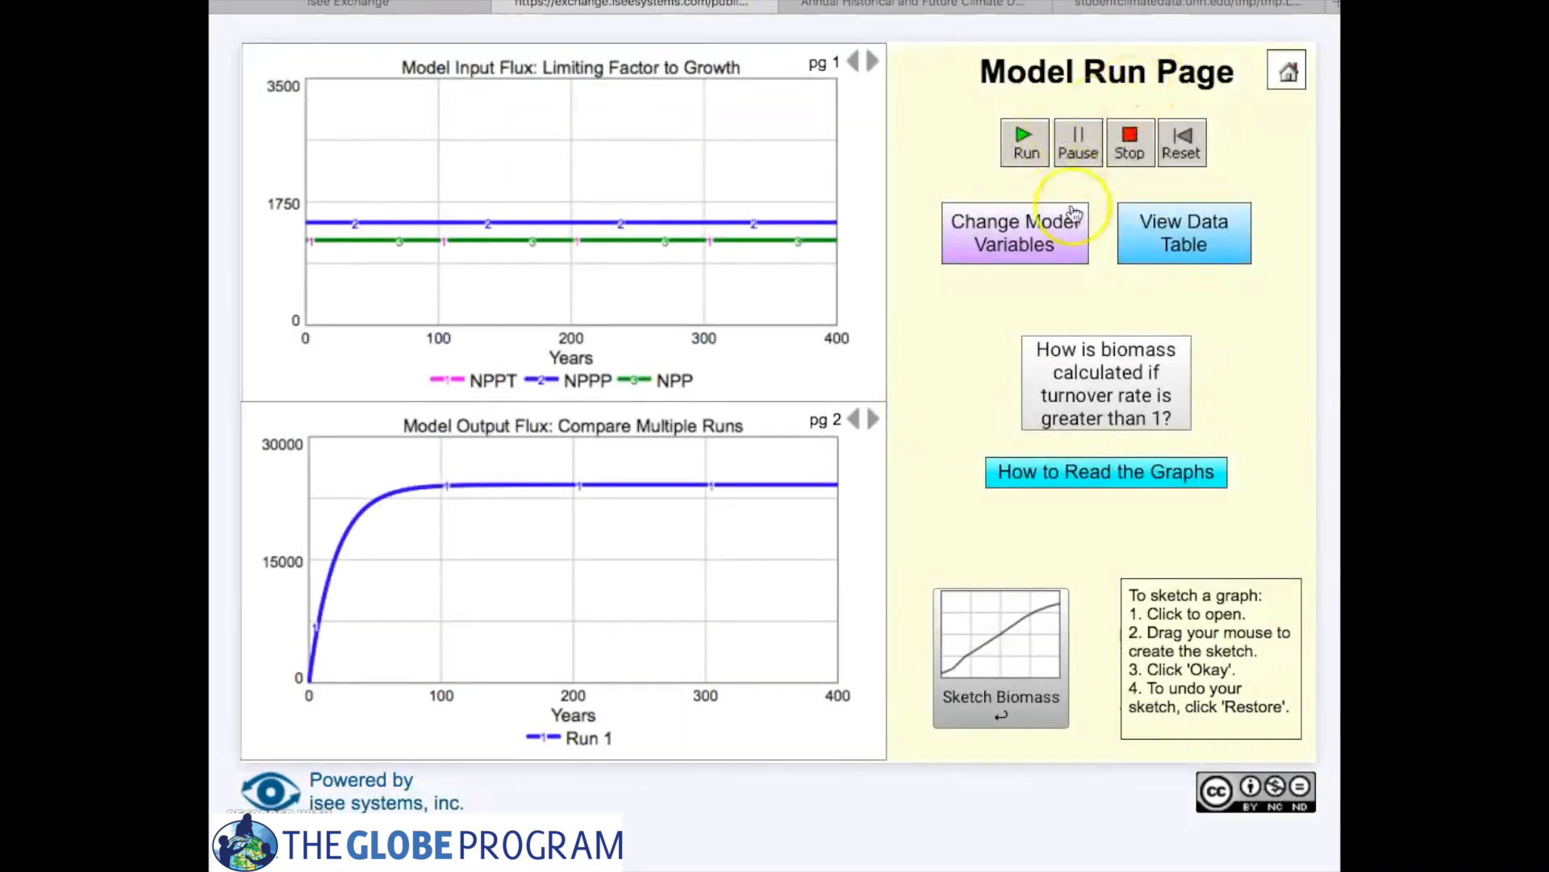
Step: Change the mean annual temperature to 9 °C and run the model again for comparison
click(1055, 233)
click(1190, 320)
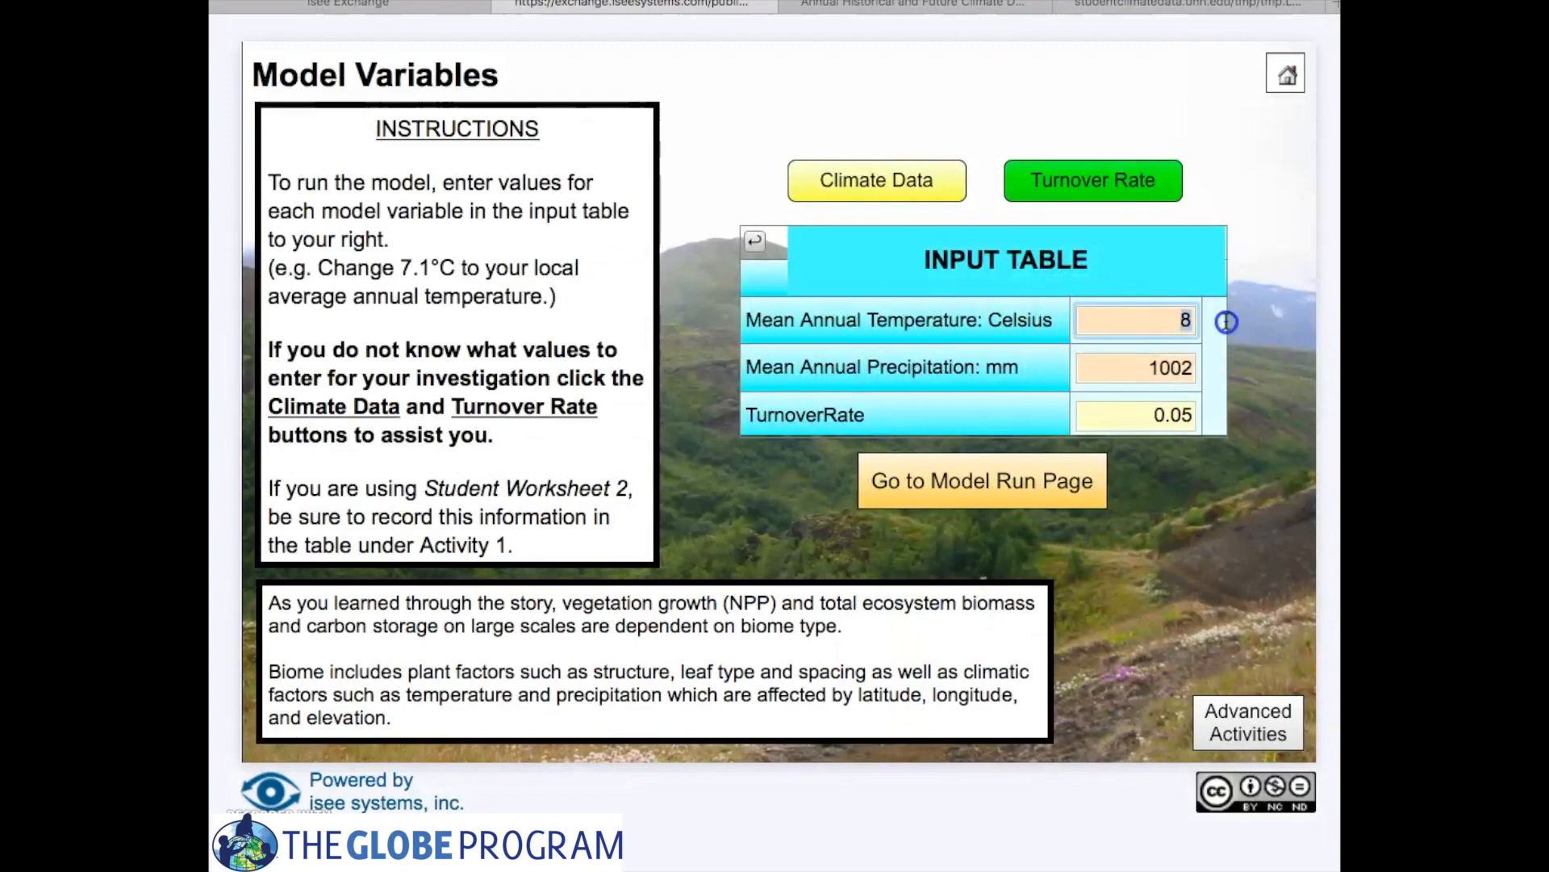
text(9)
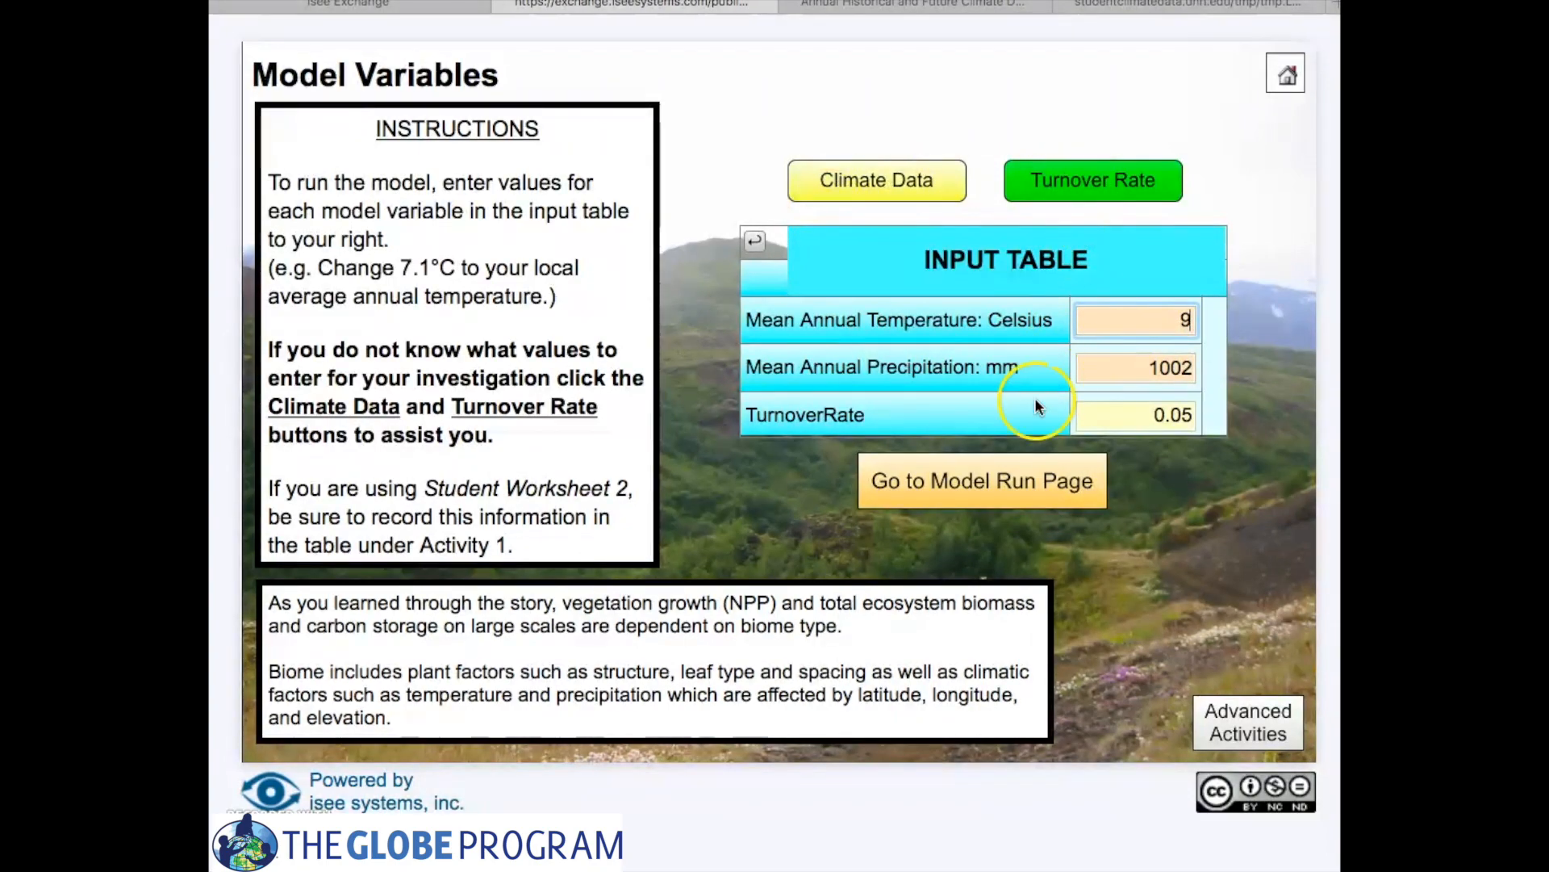
click(1003, 476)
click(1023, 142)
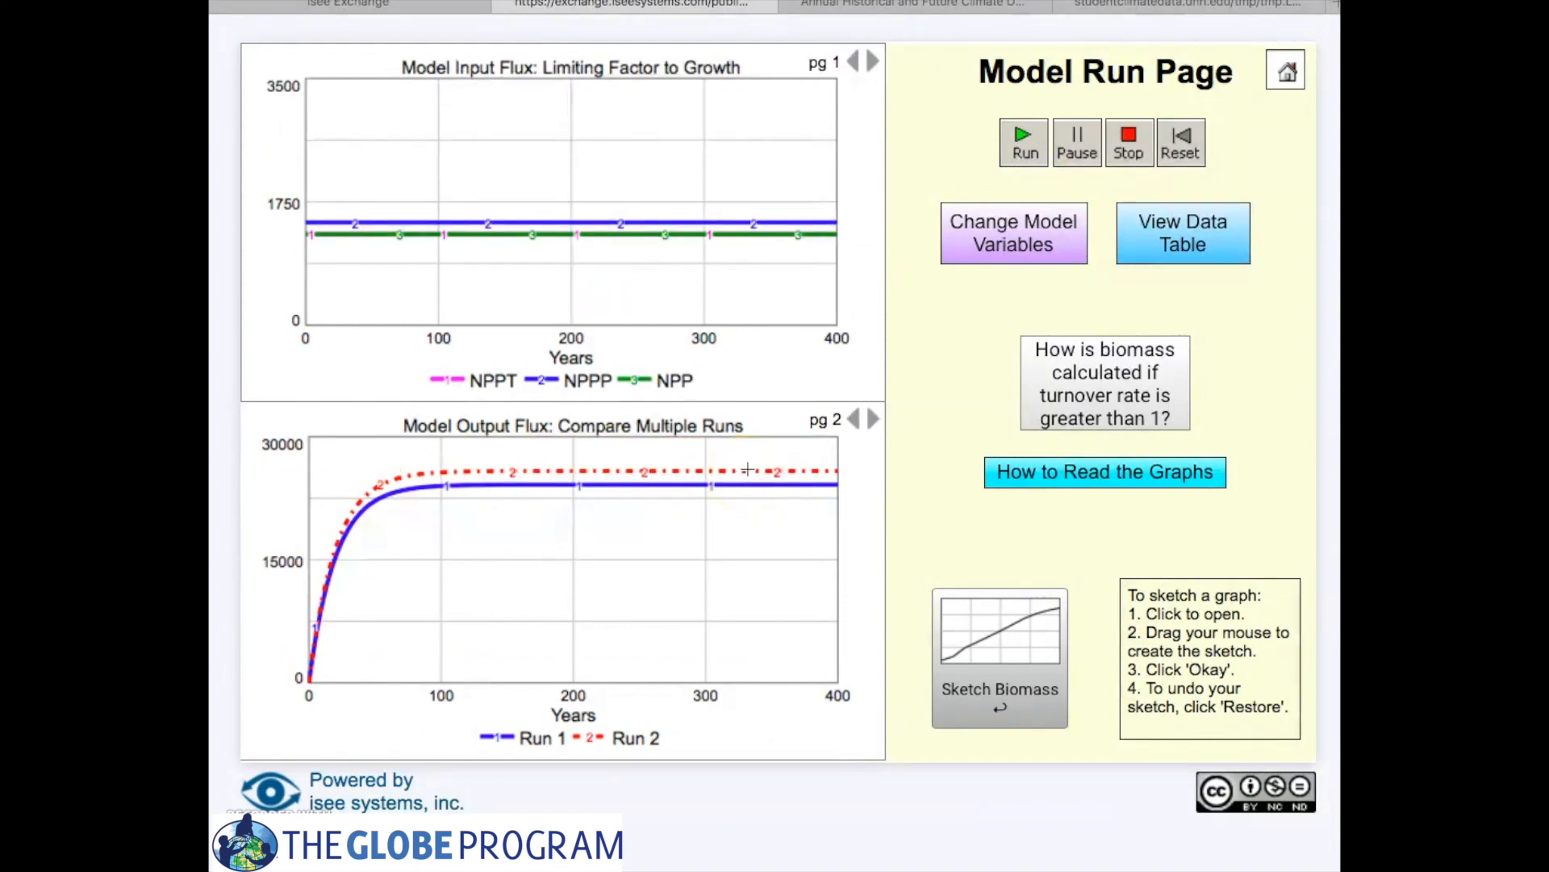
Step: Reset the model and its input variables, and return to the model's home page
click(1182, 150)
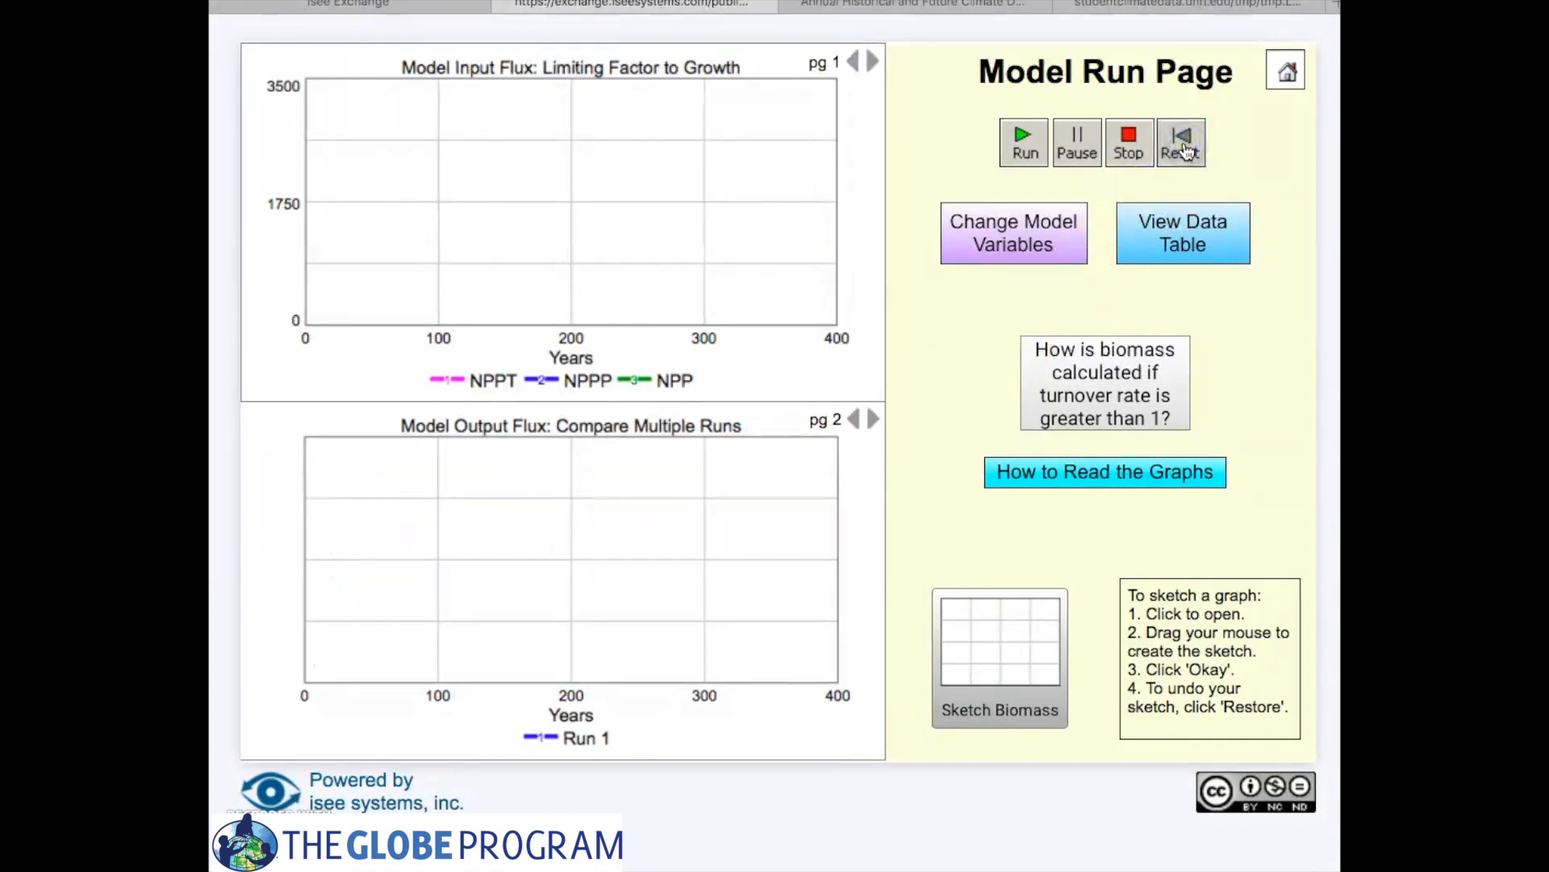
click(1030, 228)
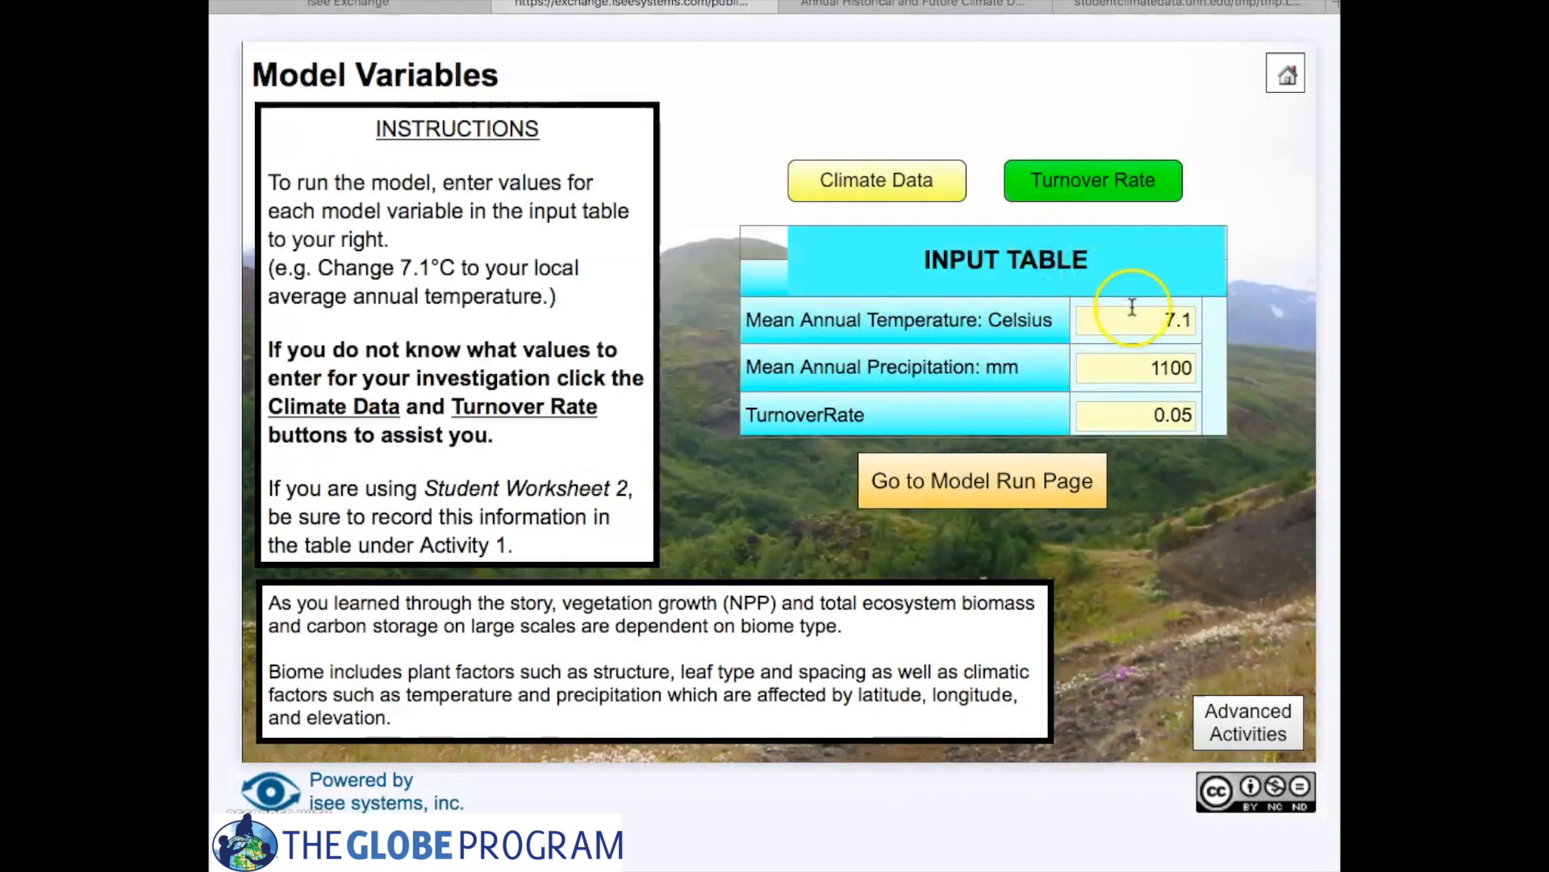
click(1131, 367)
click(1134, 423)
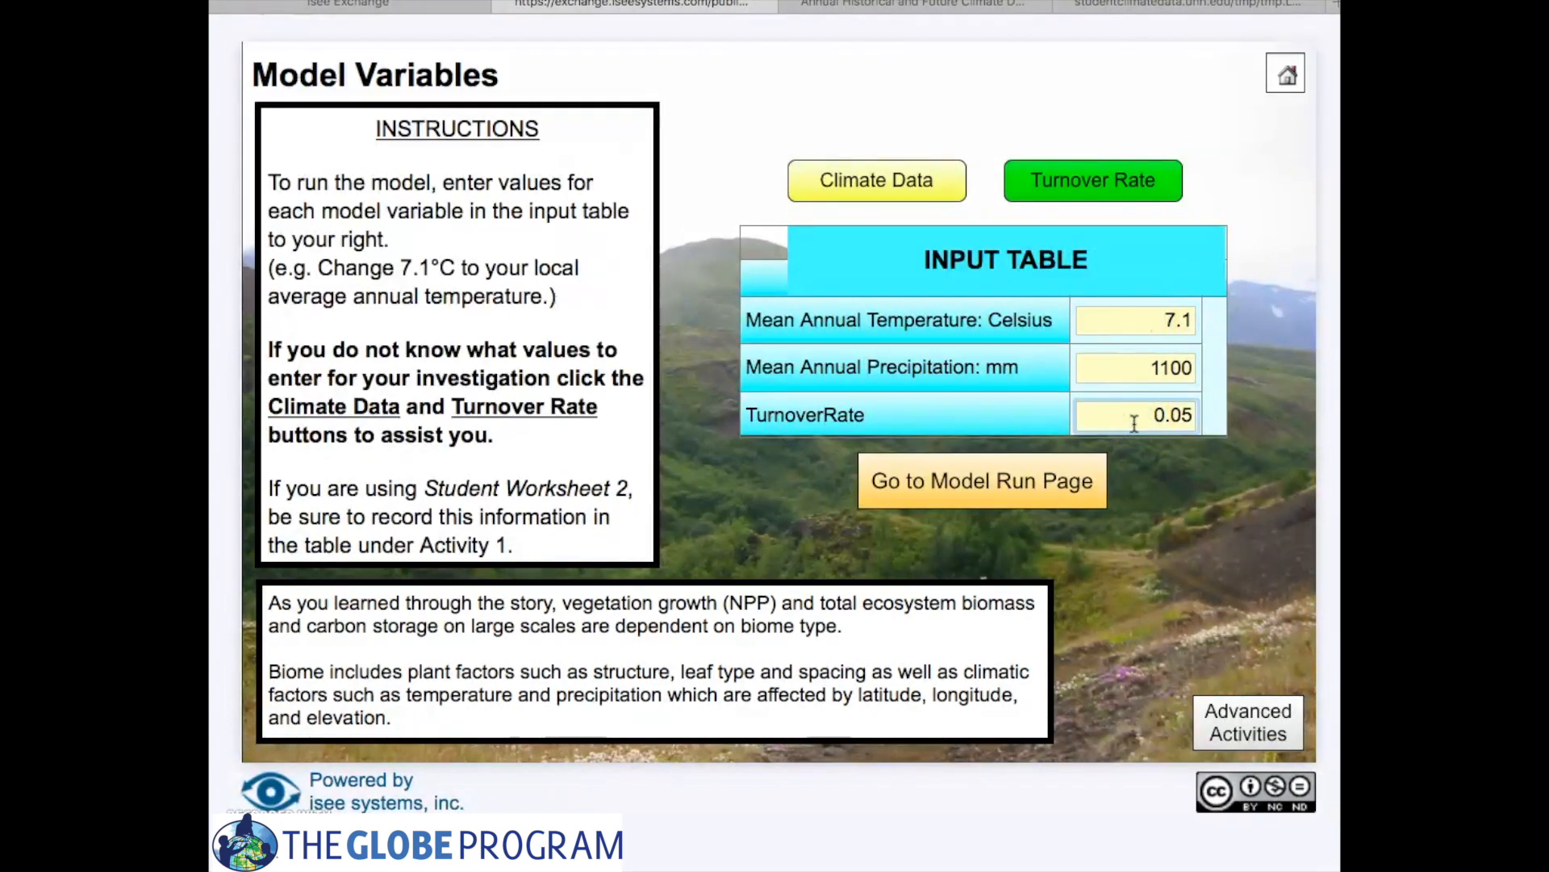
click(979, 484)
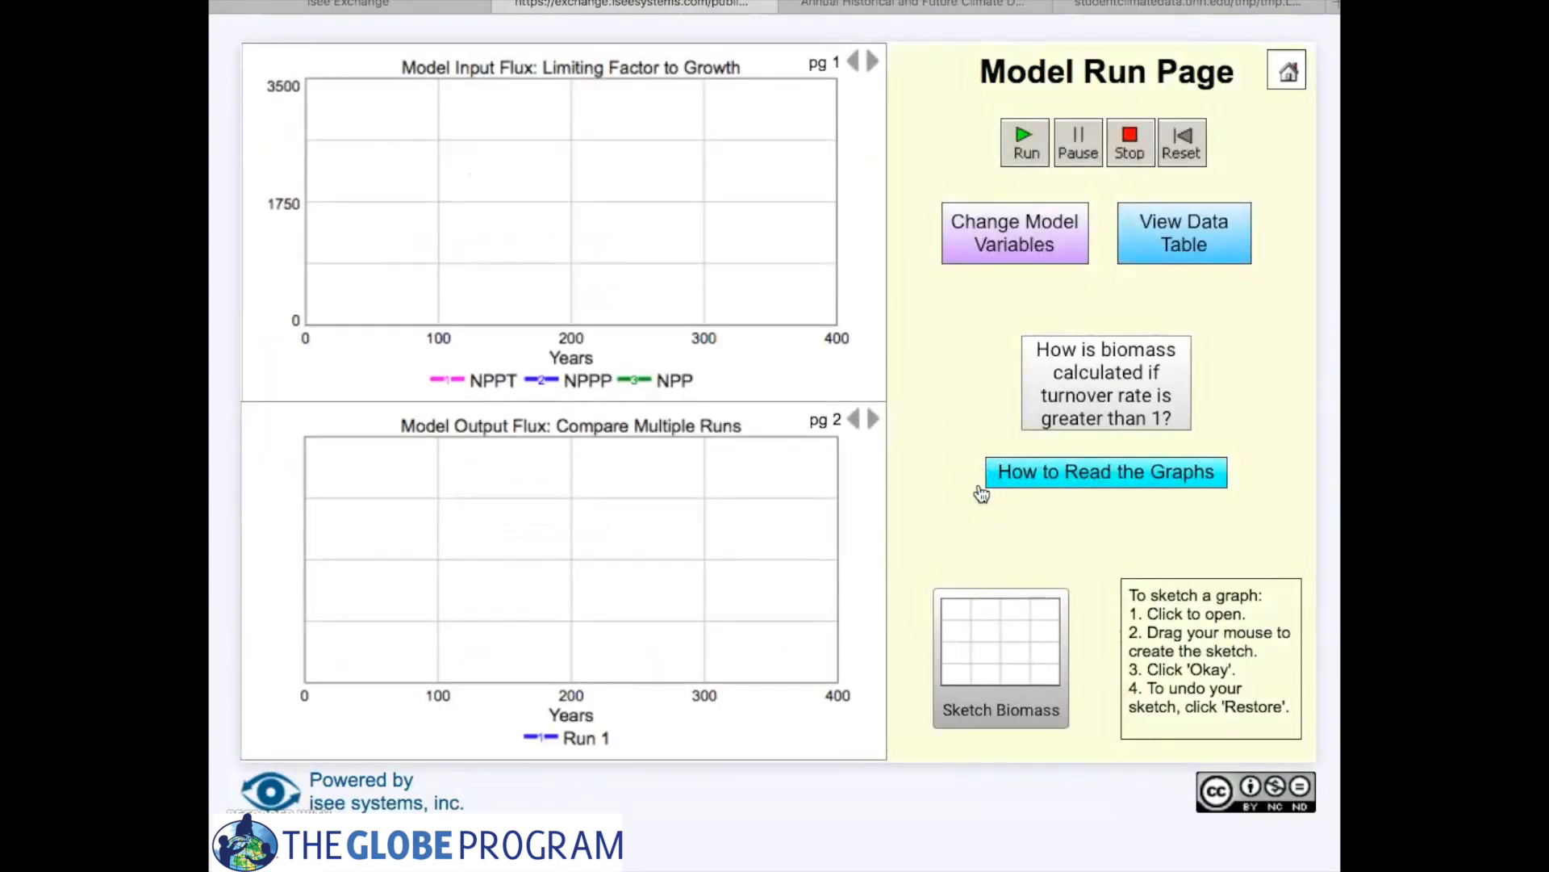
click(1286, 73)
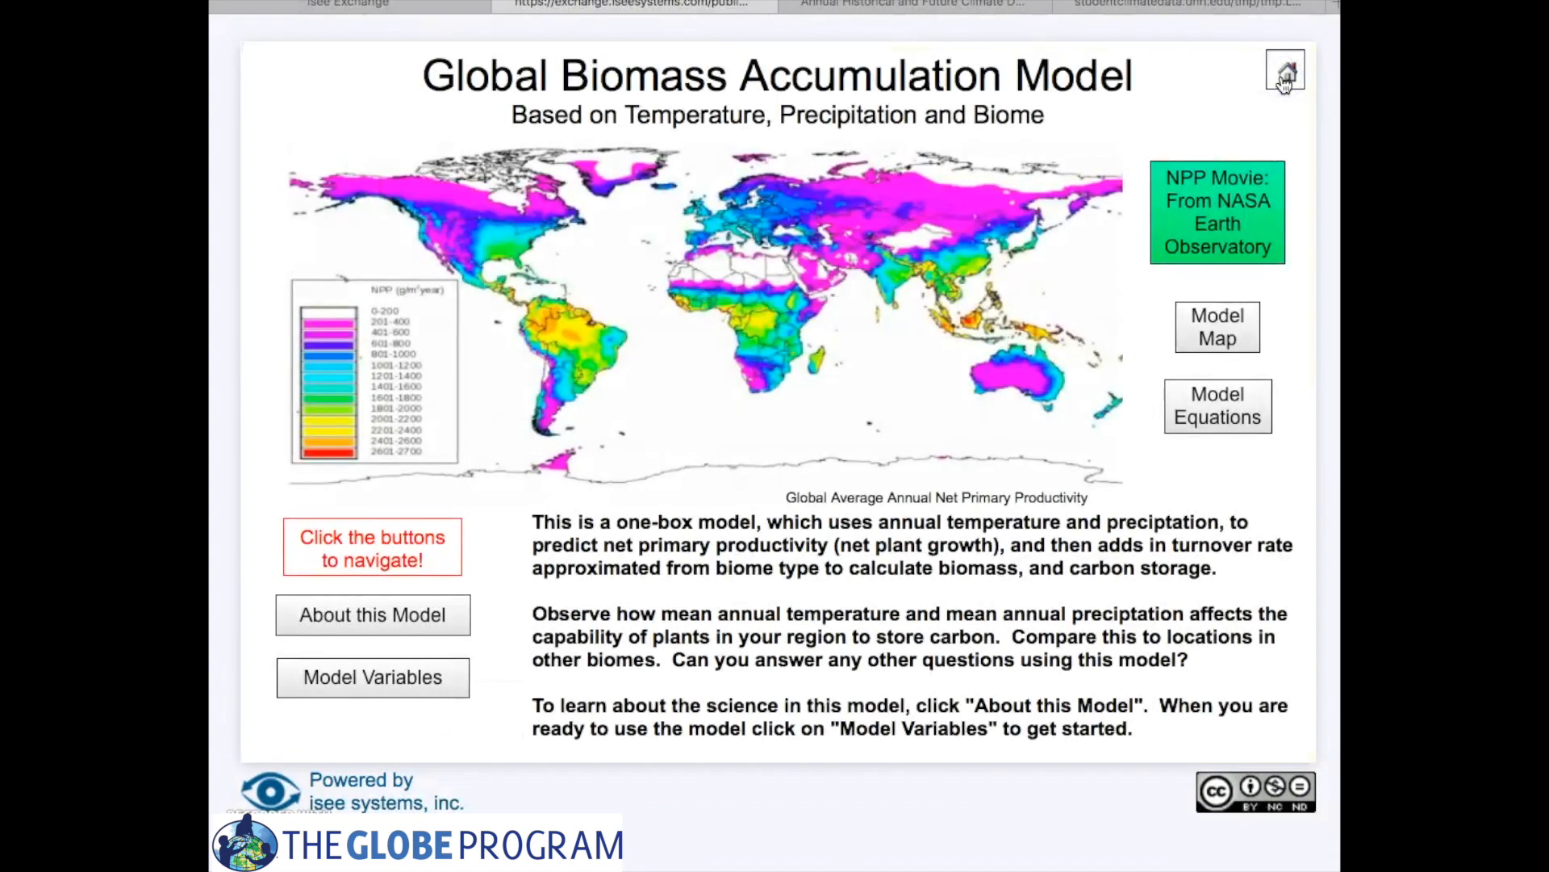